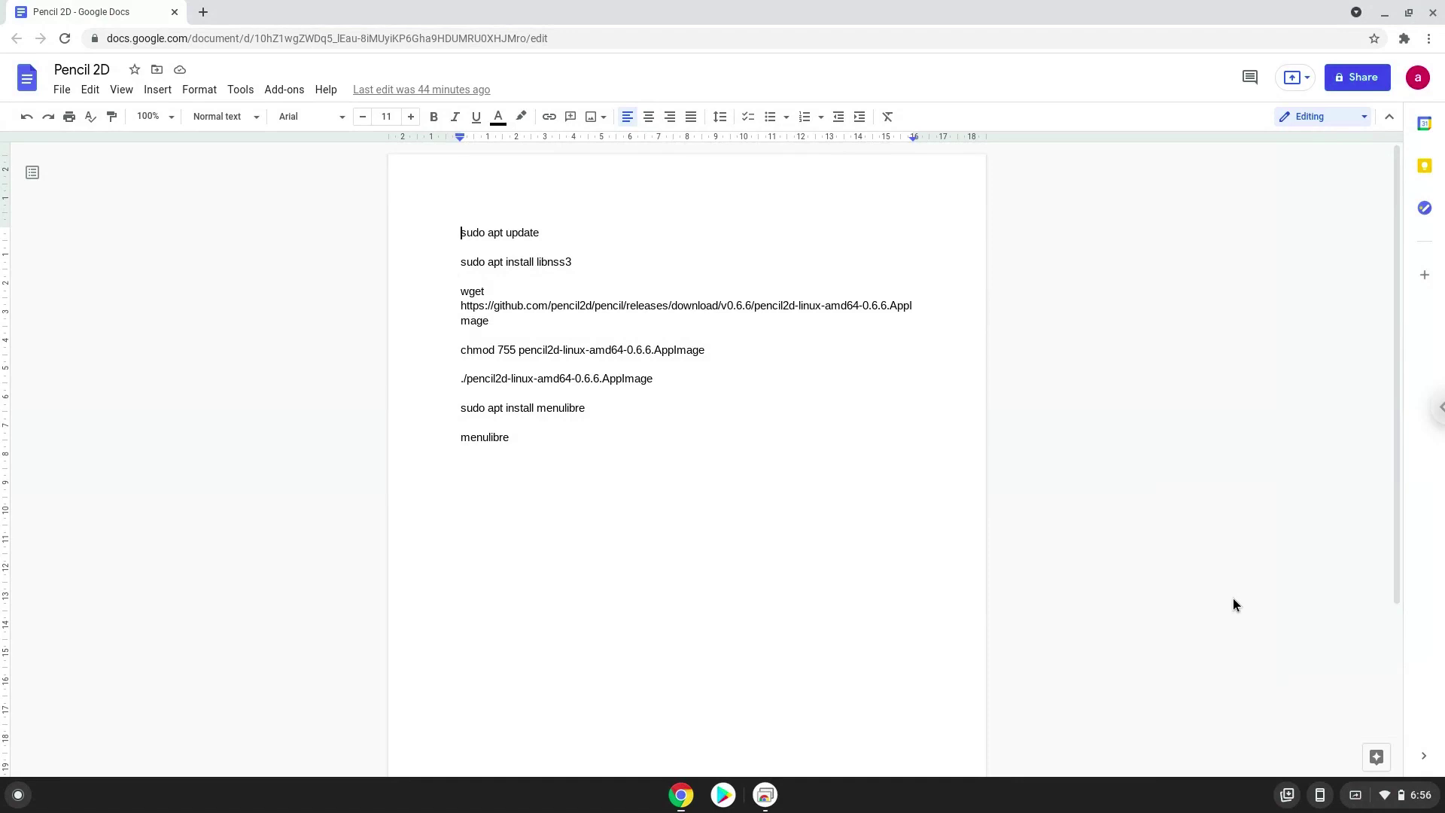
# - Open ChromeOS Settings and go to Advanced > Developers to reach the Linux development environment option
pyautogui.click(1396, 799)
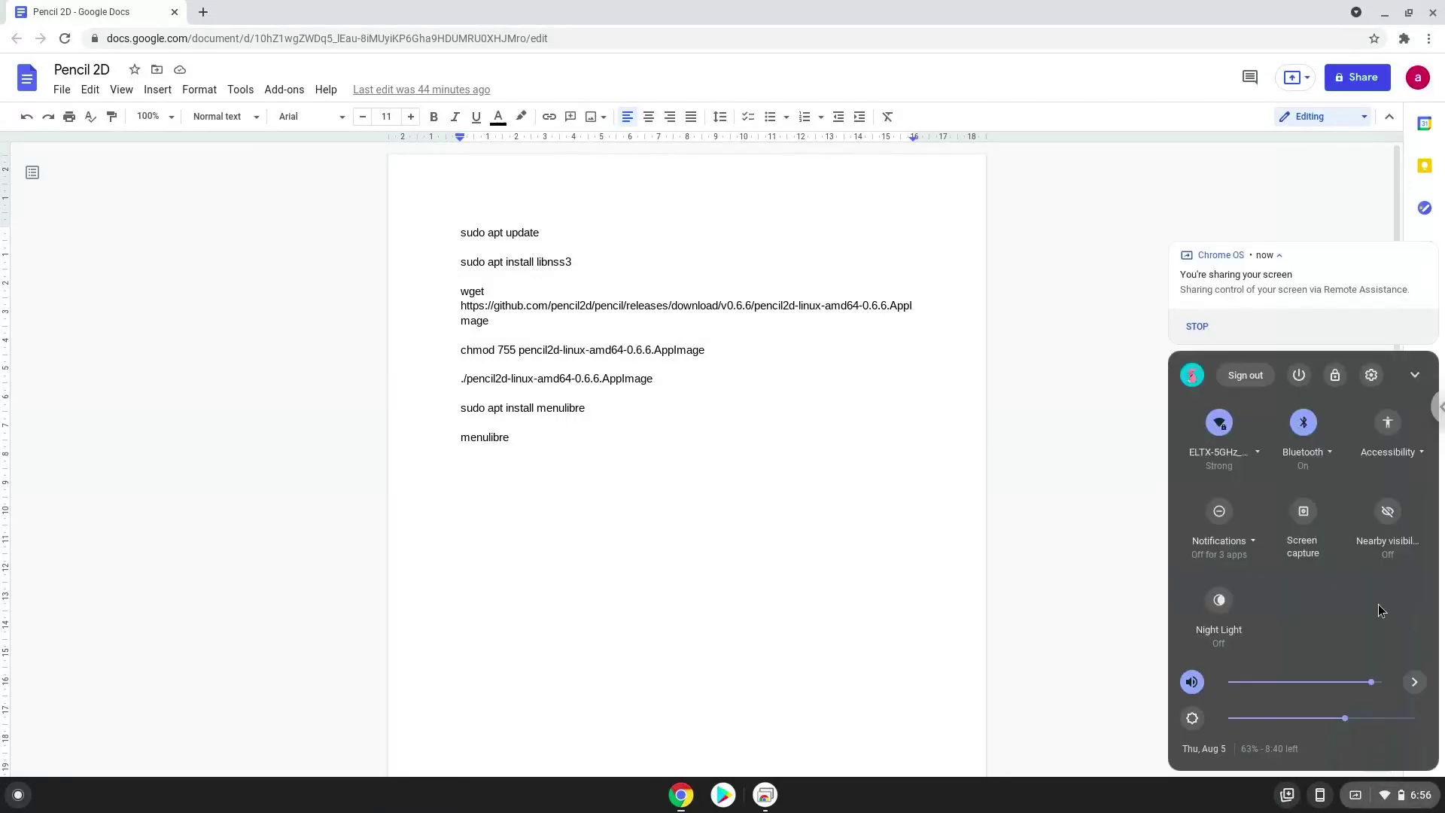
pyautogui.click(1370, 377)
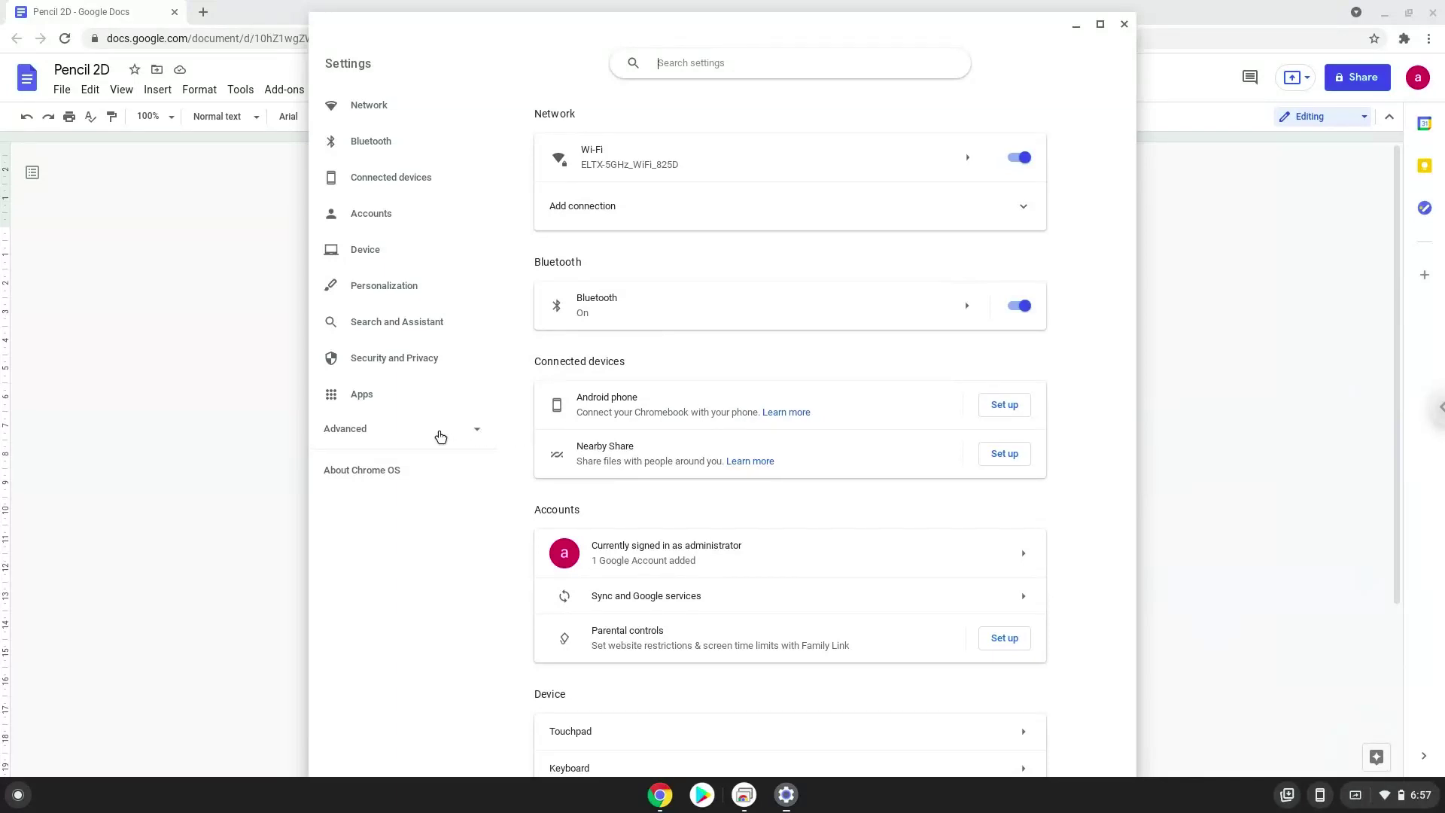
pyautogui.click(440, 437)
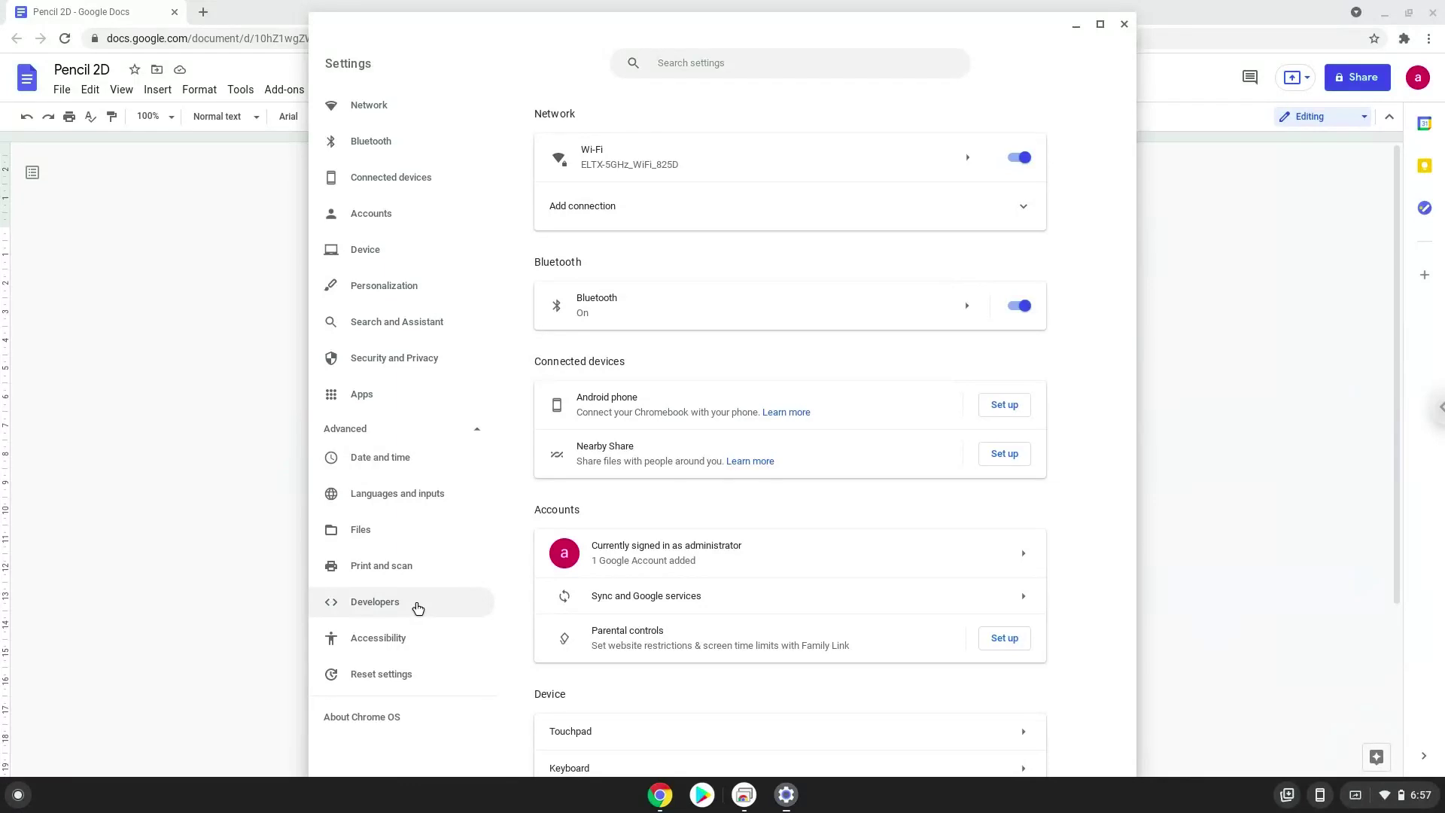
pyautogui.click(418, 608)
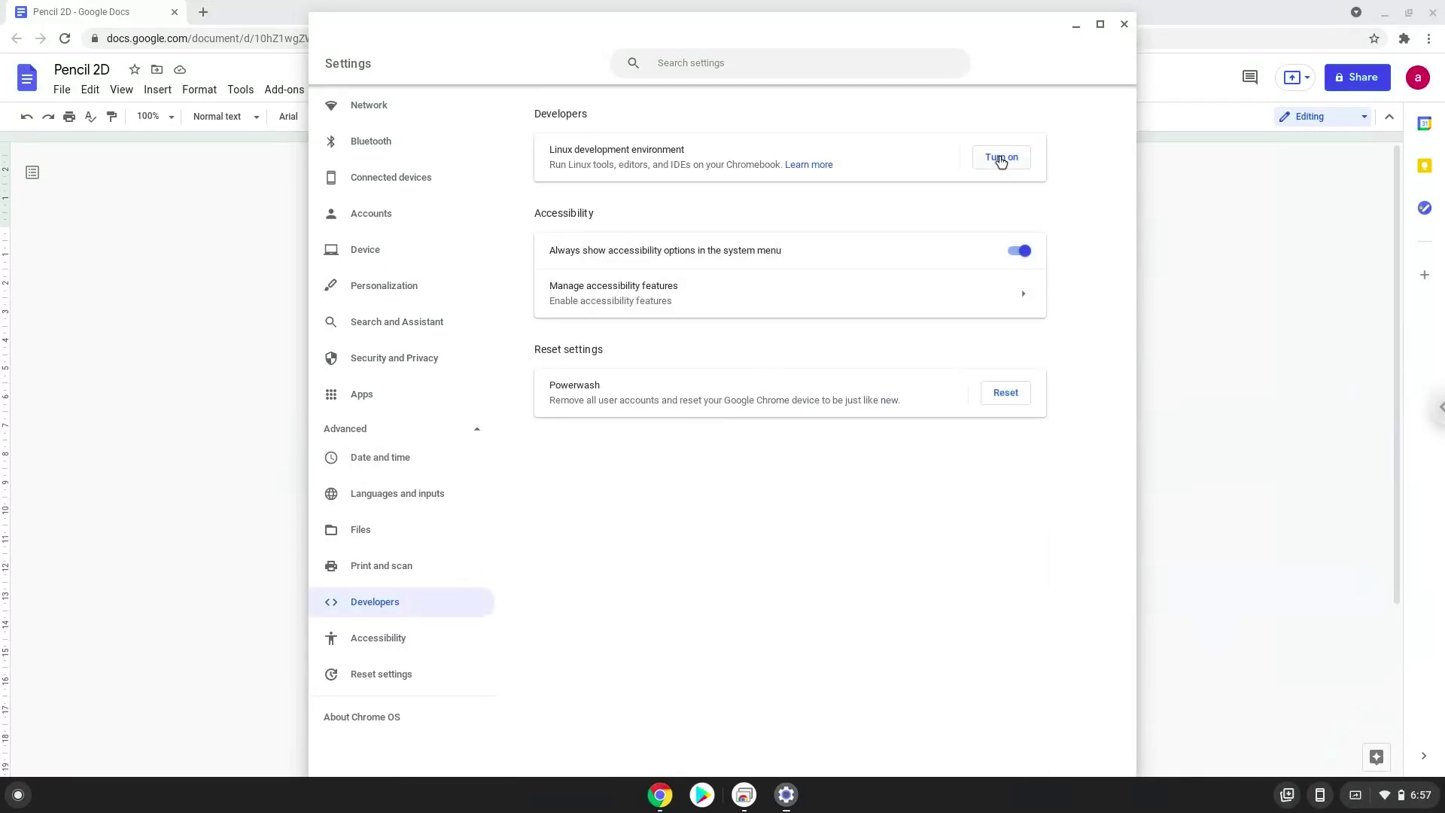
# - Turn on the Linux development environment and install it with the recommended 10.0 GB disk size
pyautogui.click(1002, 159)
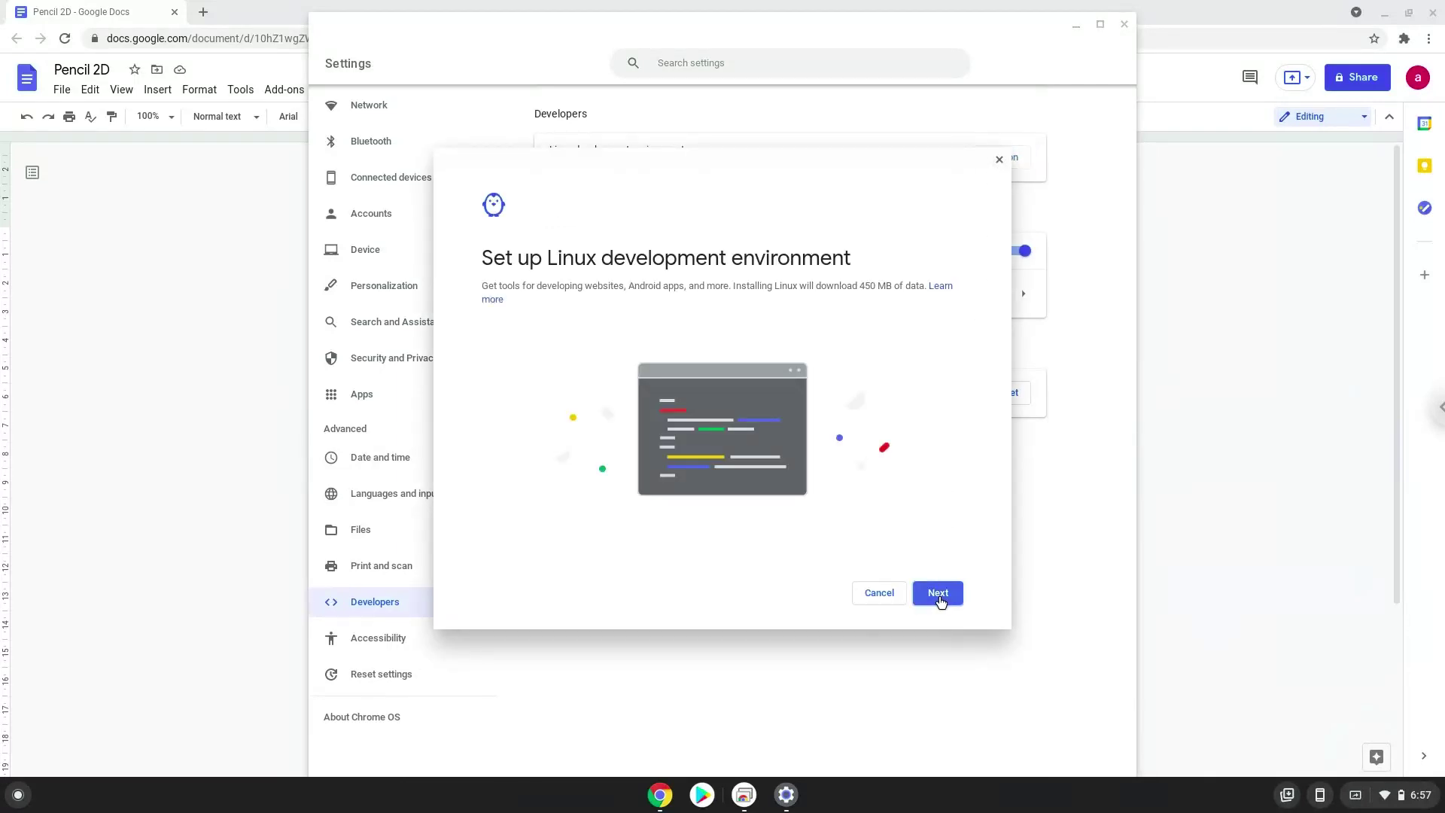
pyautogui.click(938, 593)
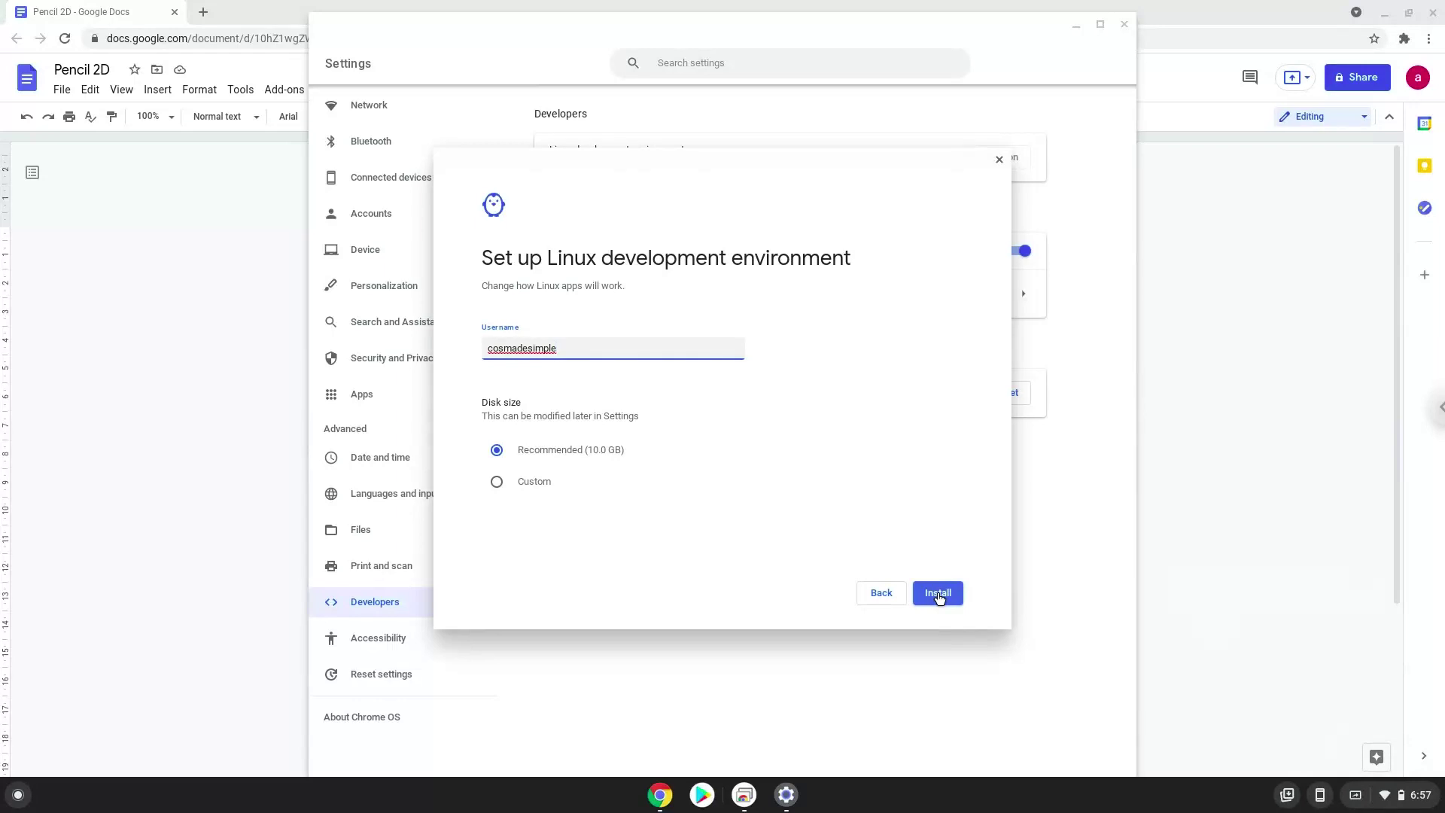
pyautogui.click(939, 598)
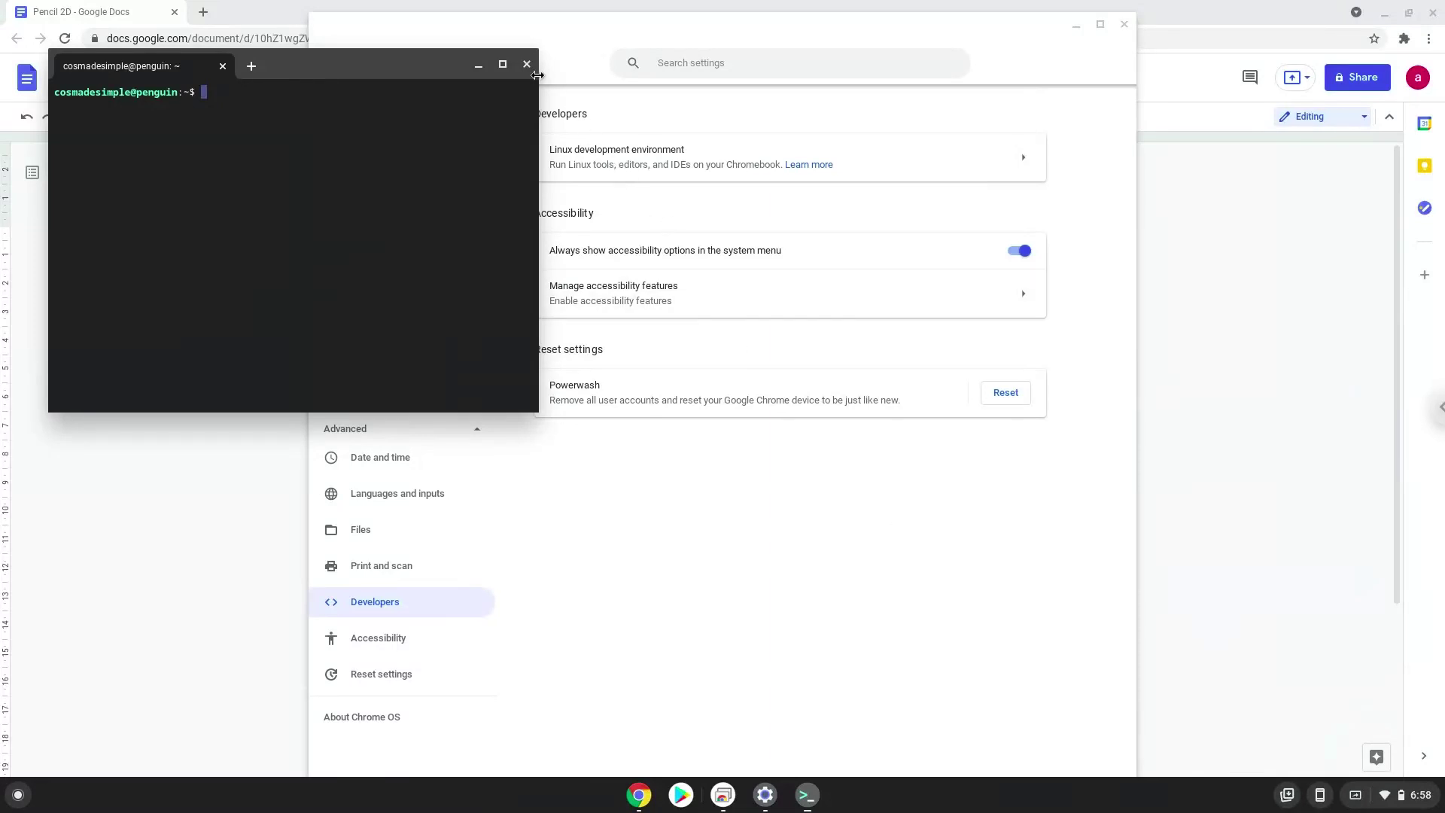
# - Close the Terminal and Settings windows, then copy the 'sudo apt update' line from the Docs list
pyautogui.click(527, 65)
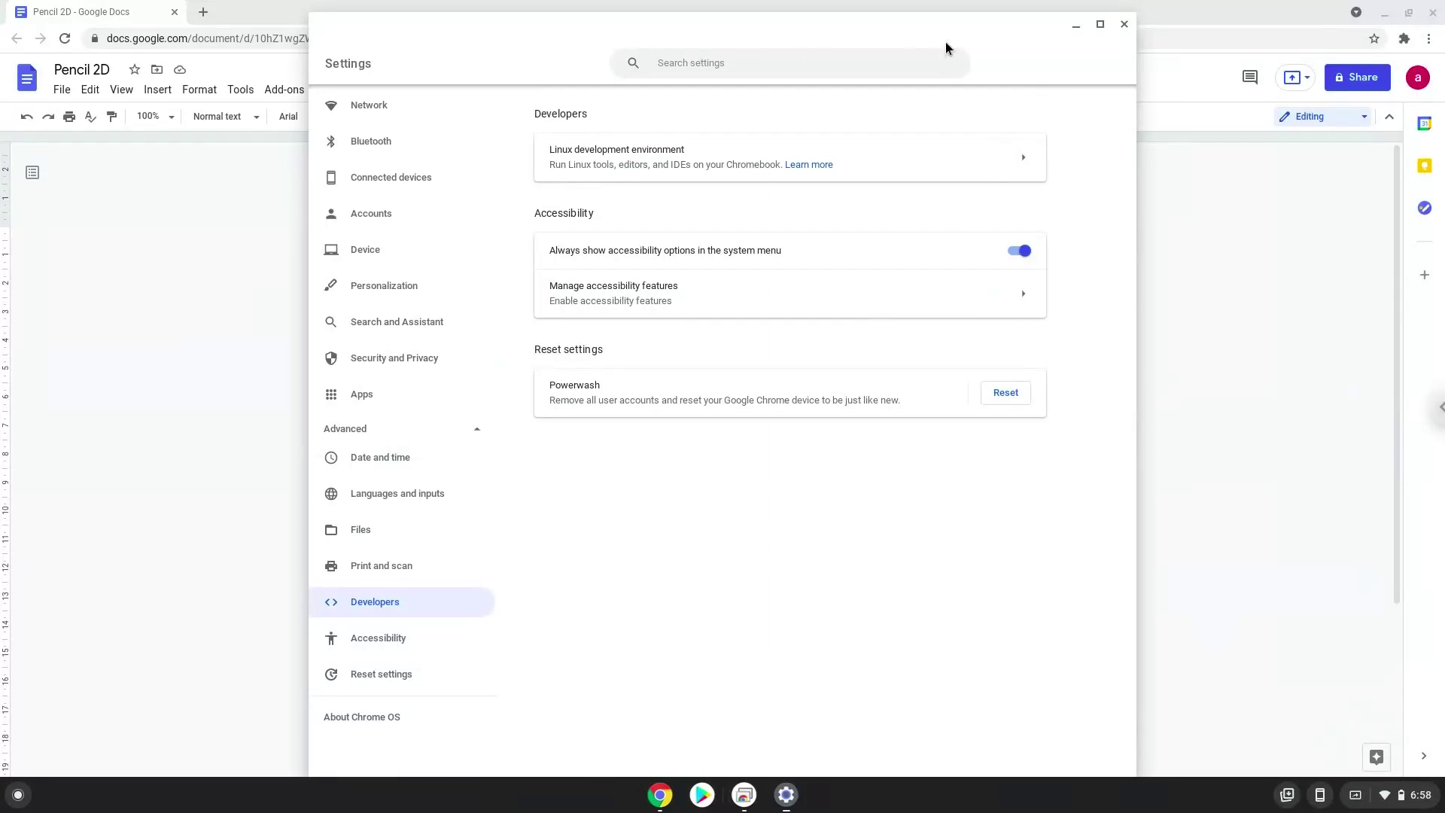
pyautogui.click(1125, 24)
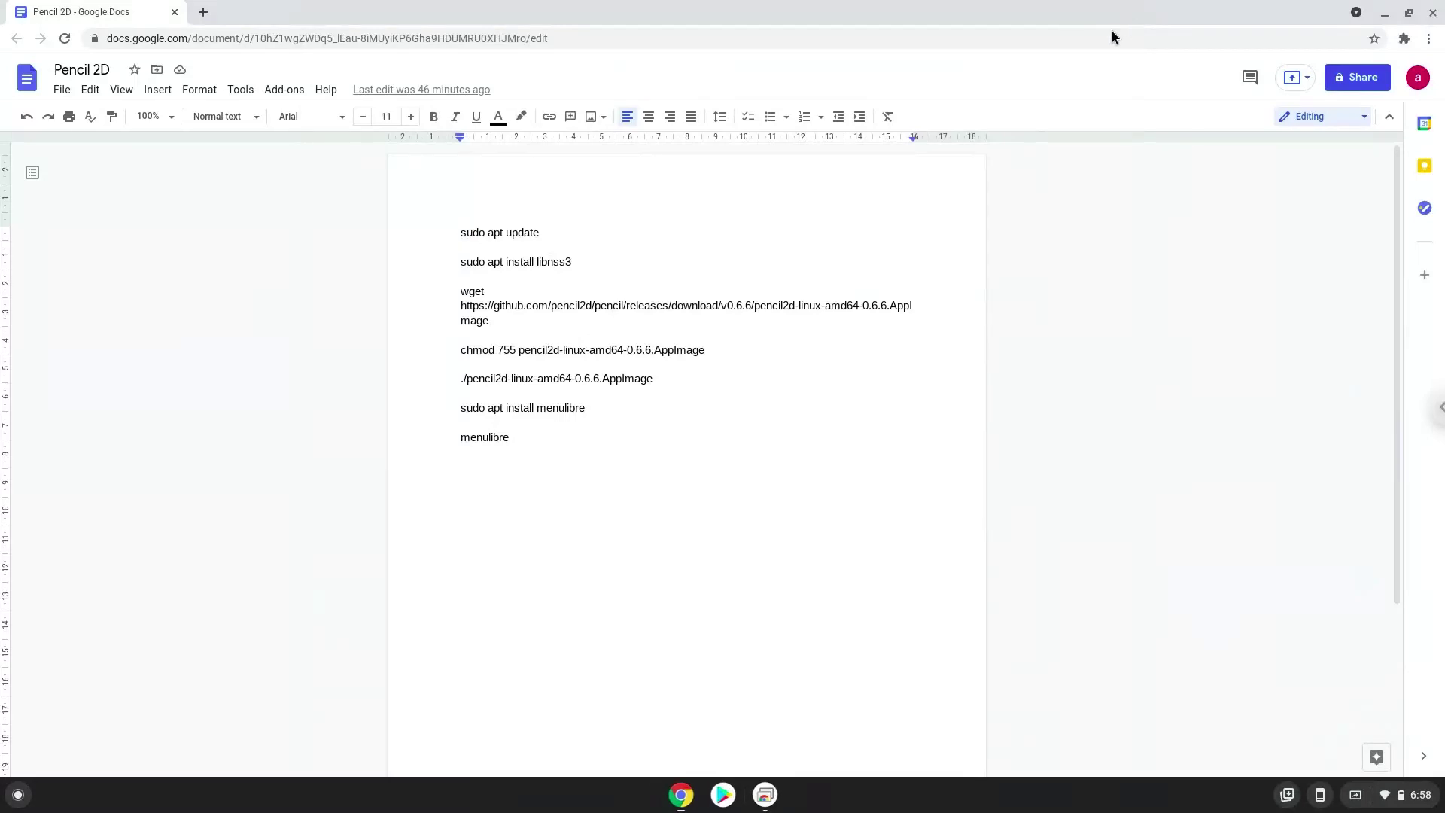
pyautogui.tripleClick(524, 232)
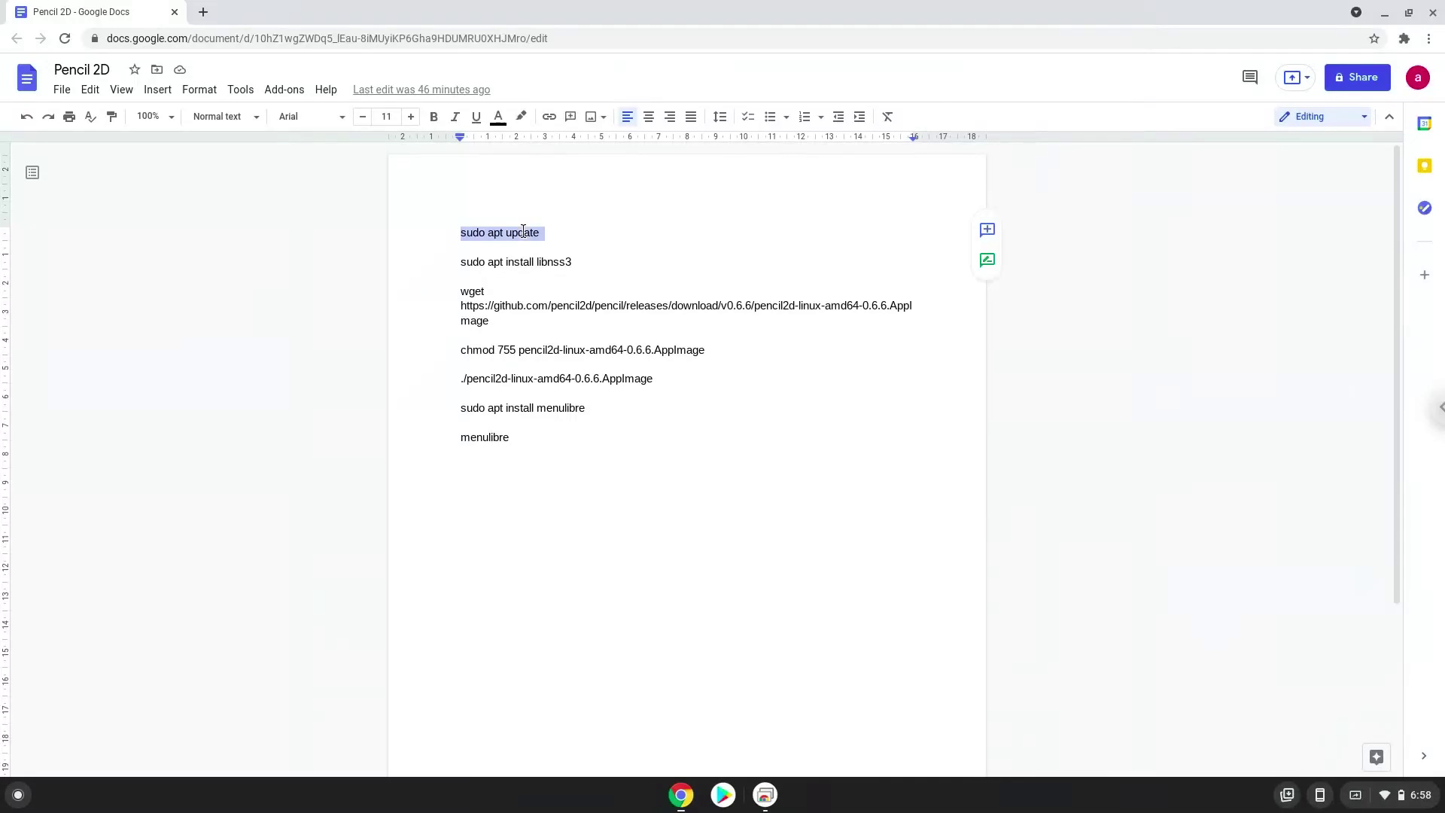
pyautogui.rightClick(524, 231)
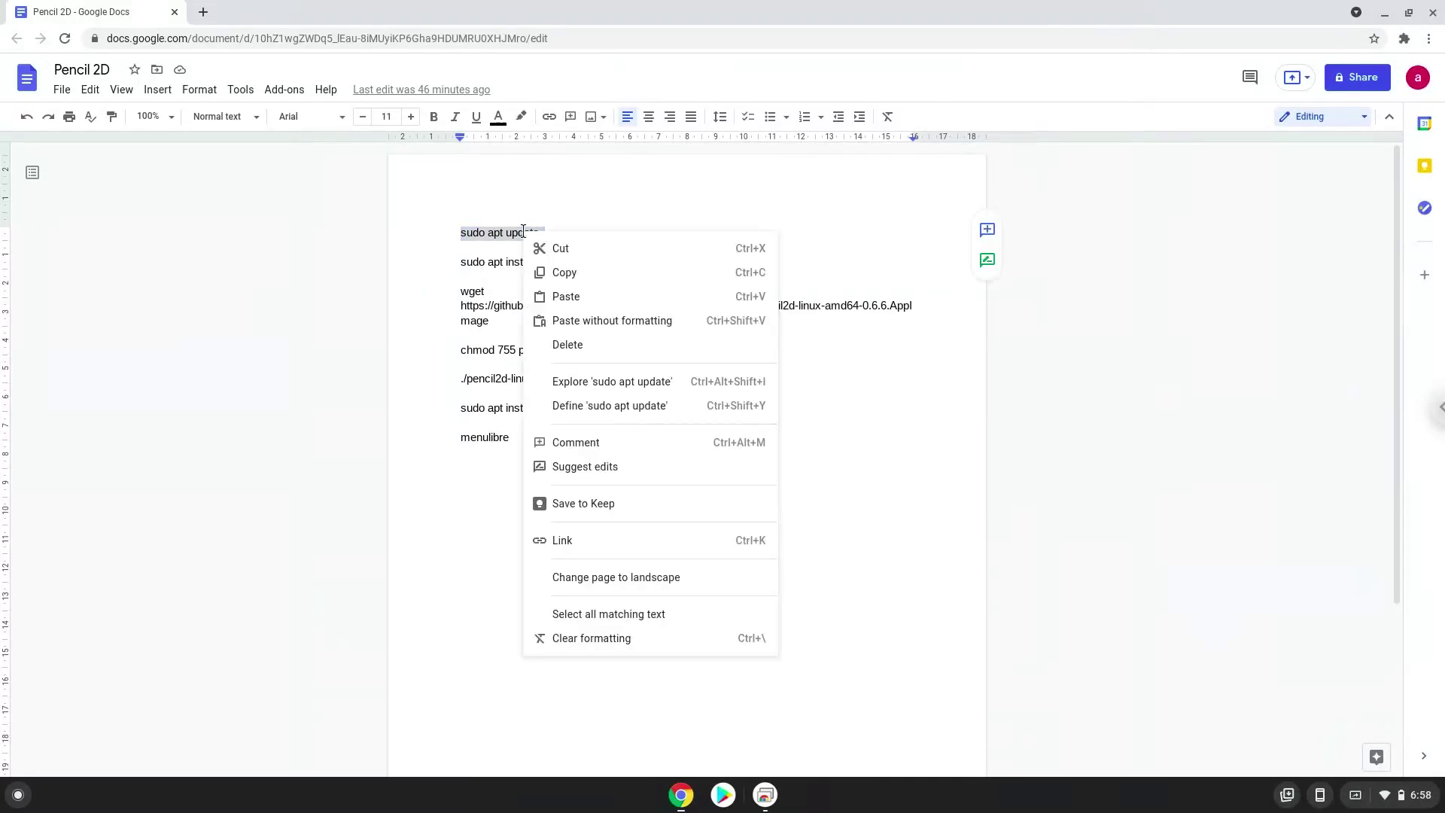
pyautogui.click(561, 275)
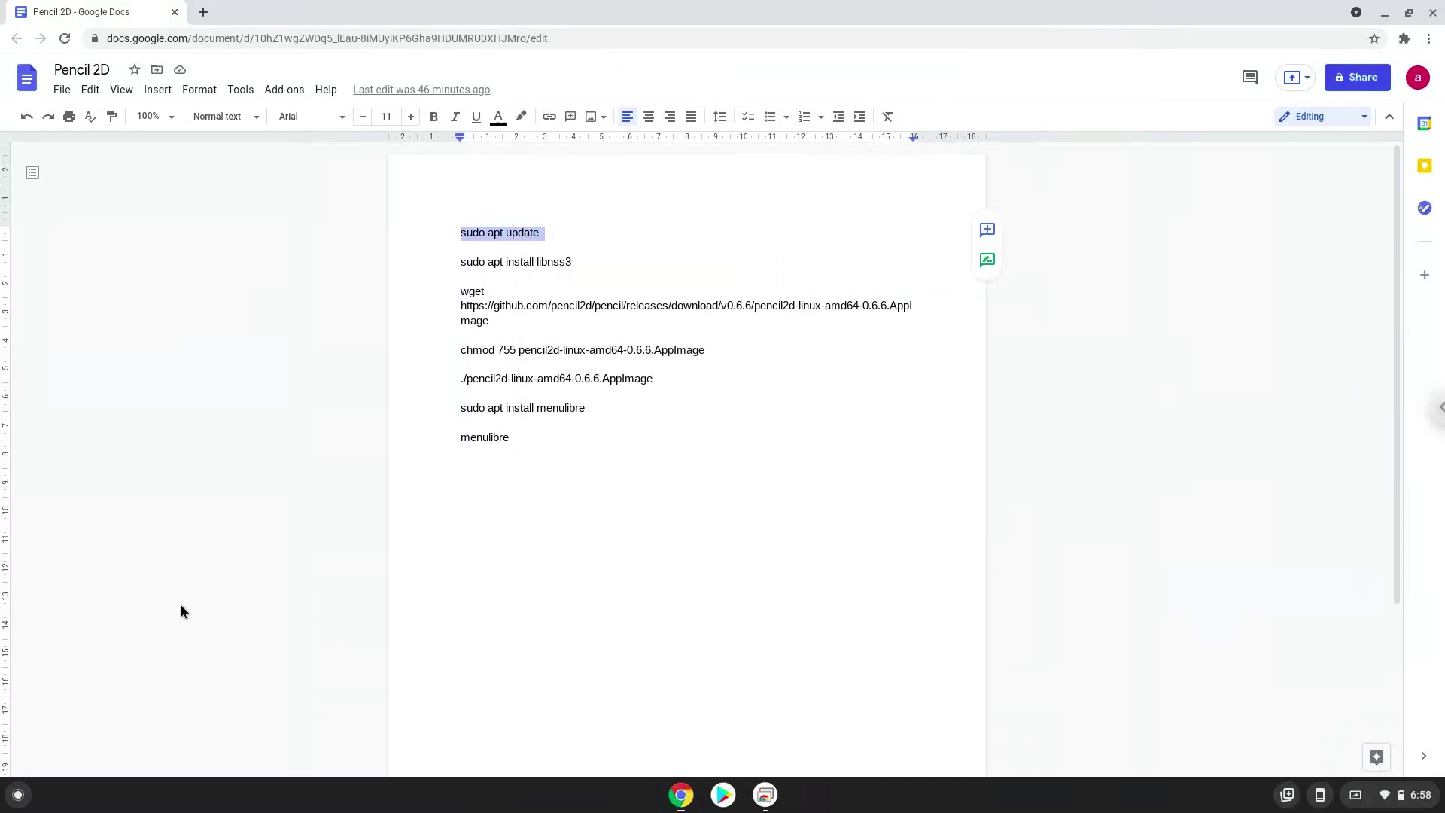
# - Find Terminal by searching 'ter' in the launcher and start it to run 'sudo apt update'
pyautogui.click(18, 793)
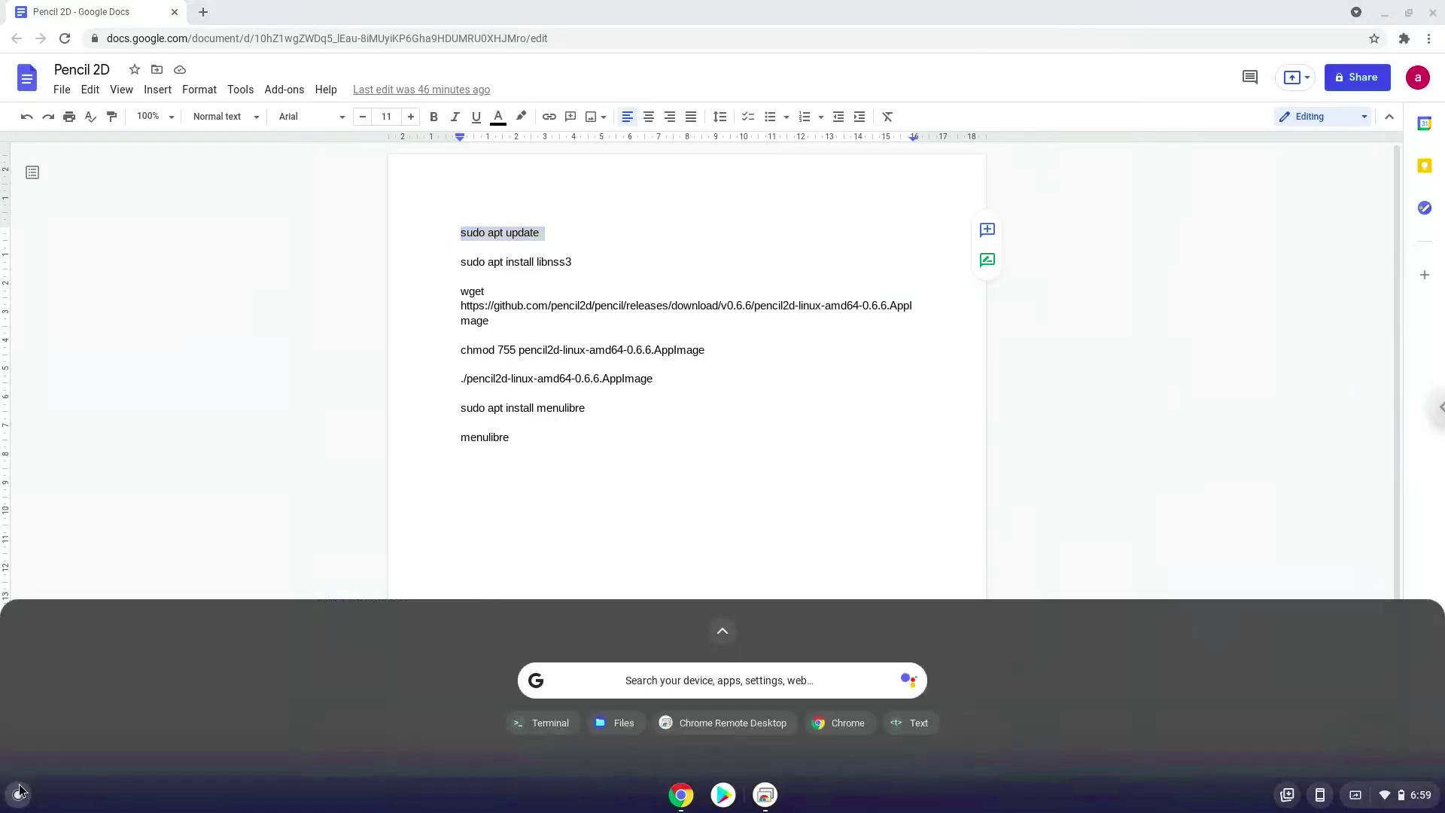
pyautogui.write('terminal')
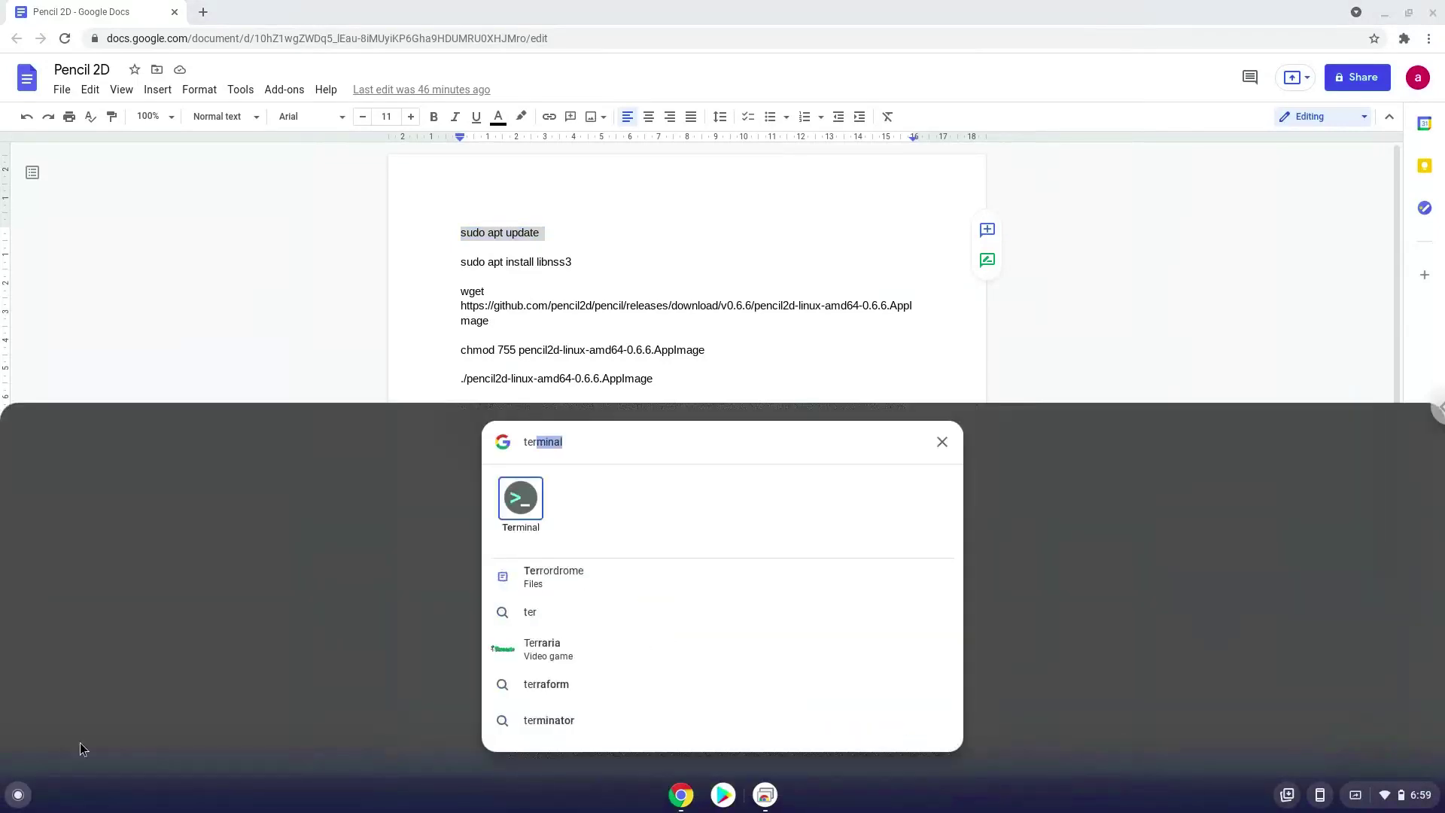
pyautogui.click(519, 500)
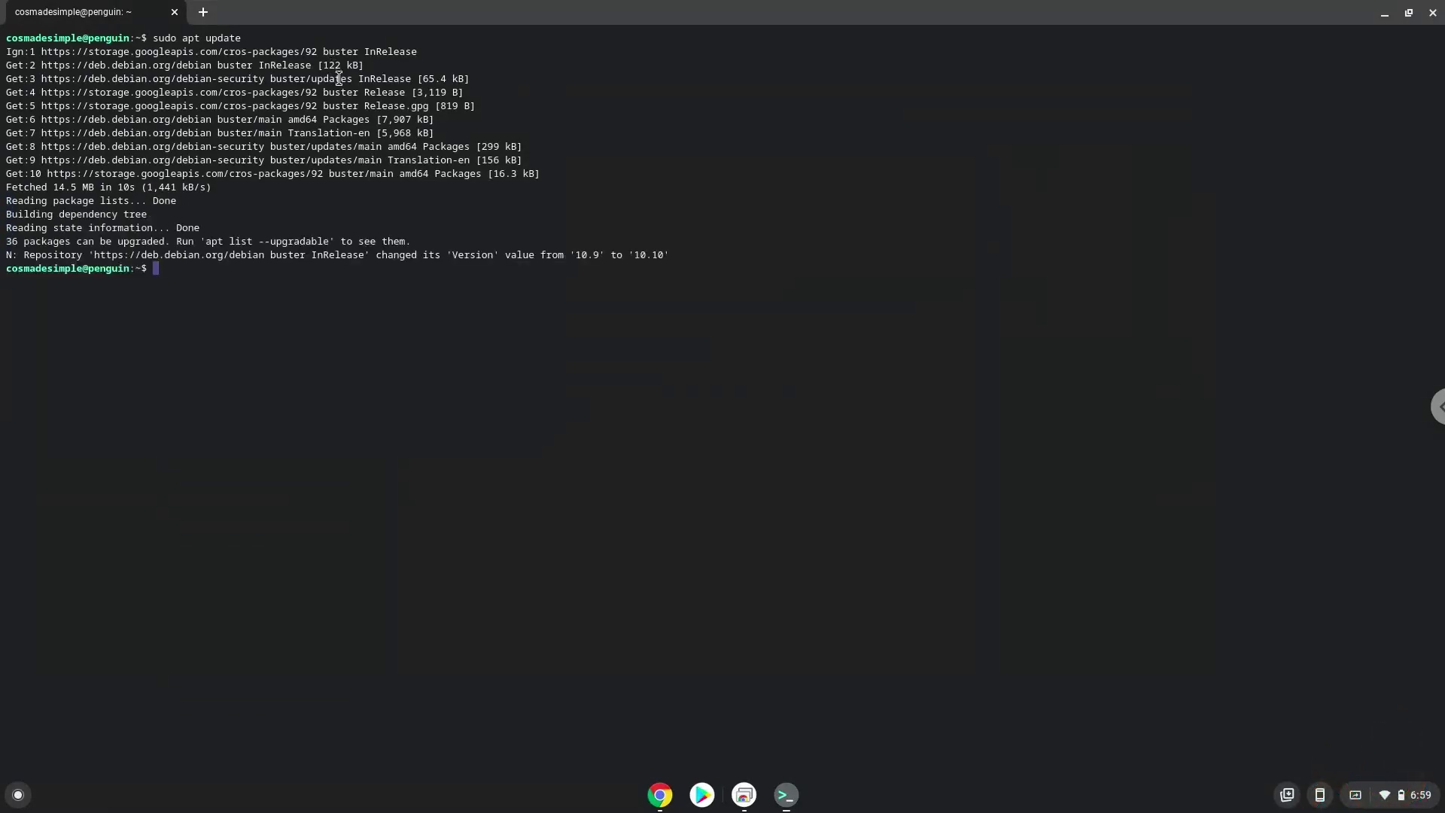
# - Copy 'sudo apt install libnss3' from the Docs list, run it in Terminal and confirm the install
pyautogui.click(660, 796)
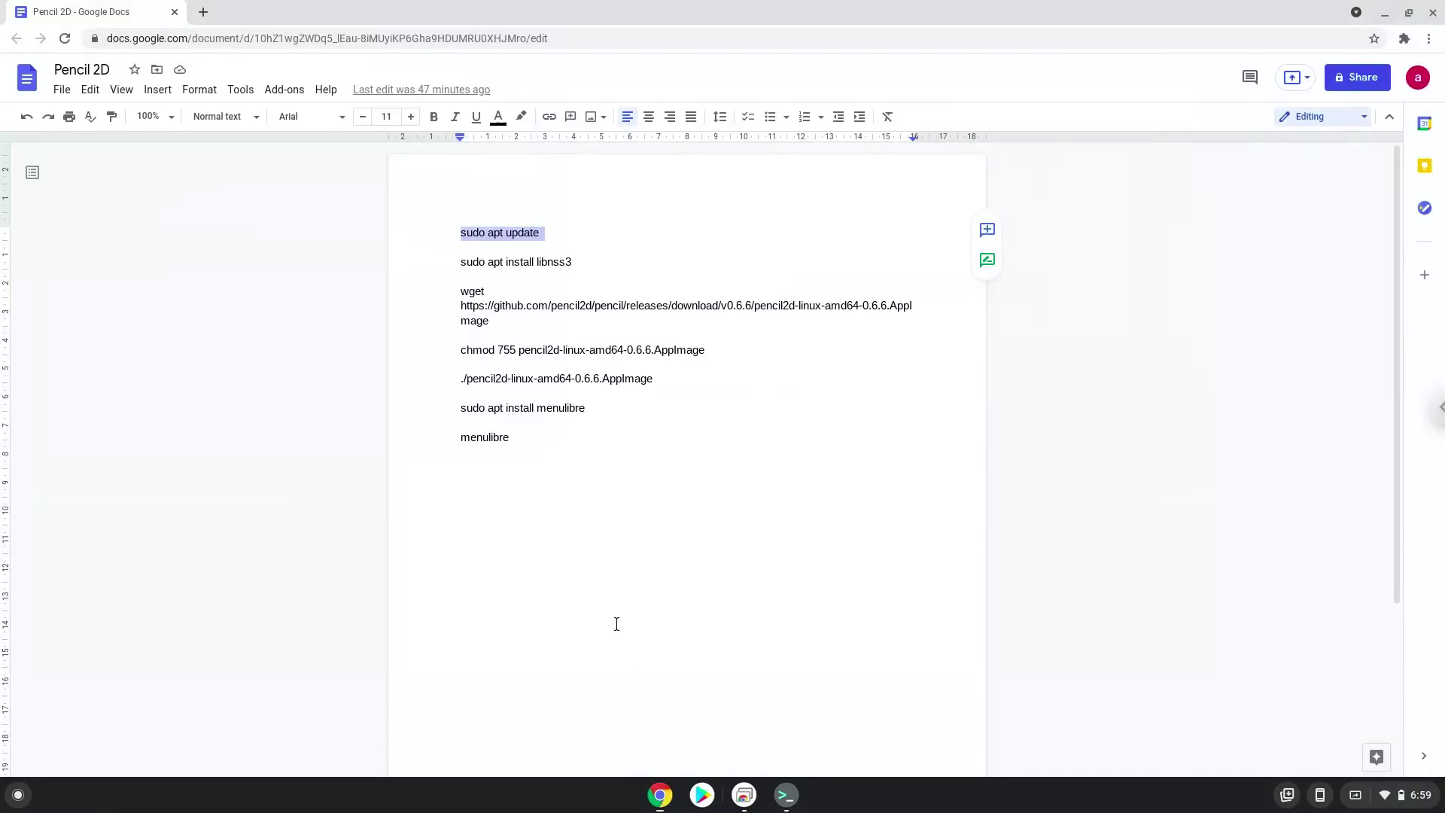
pyautogui.tripleClick(525, 262)
pyautogui.rightClick(525, 262)
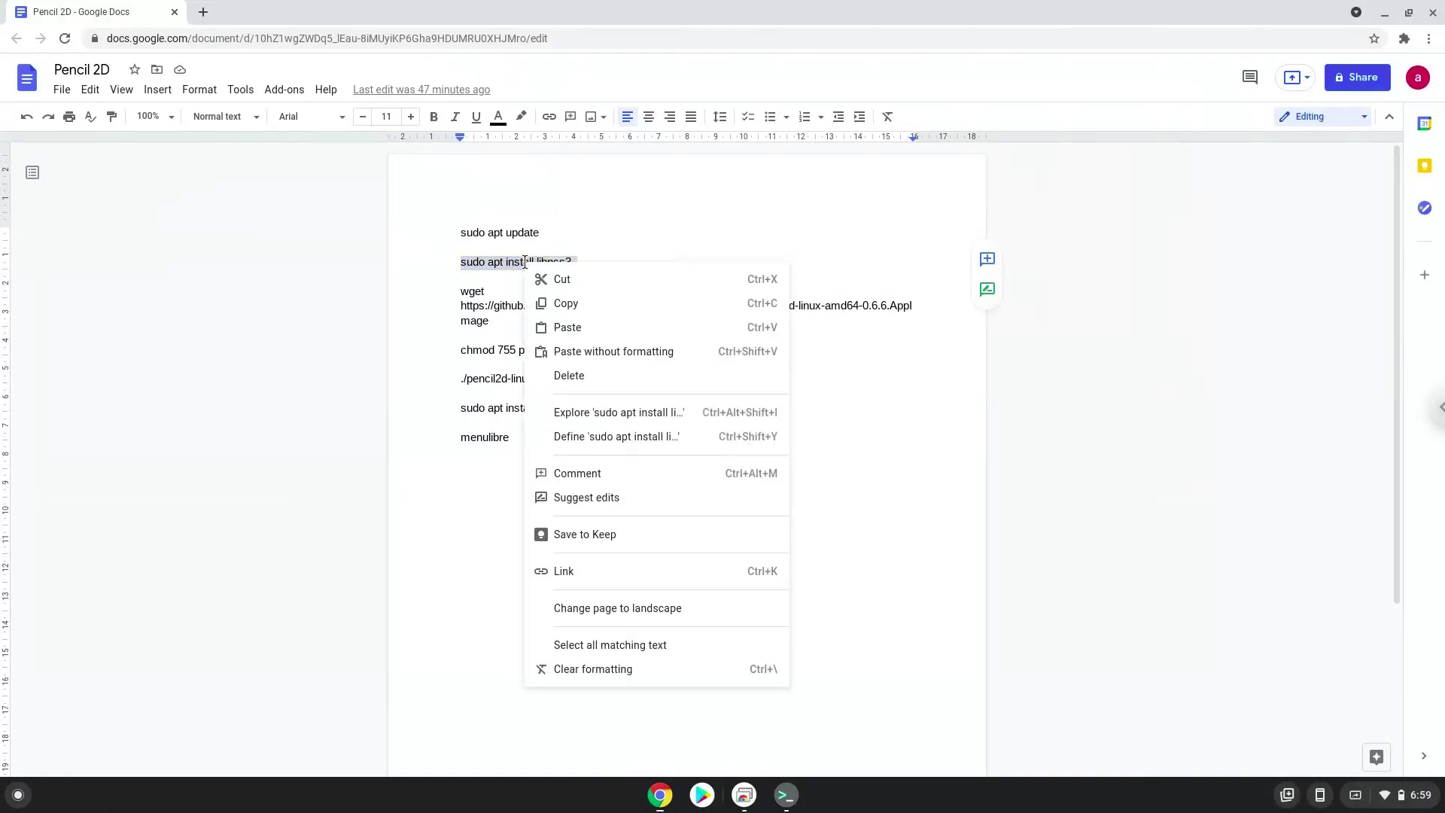
pyautogui.click(567, 304)
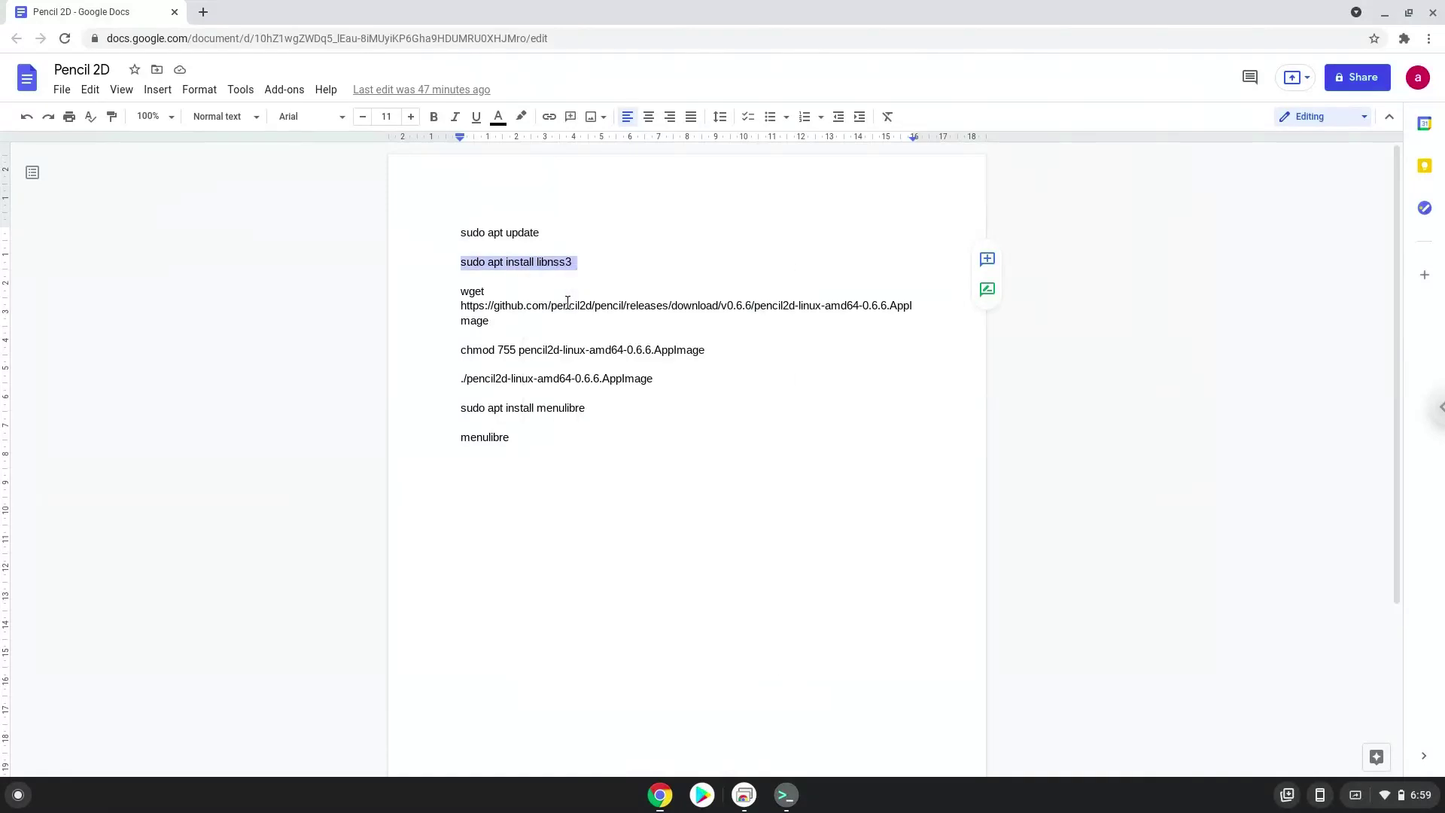
pyautogui.click(783, 799)
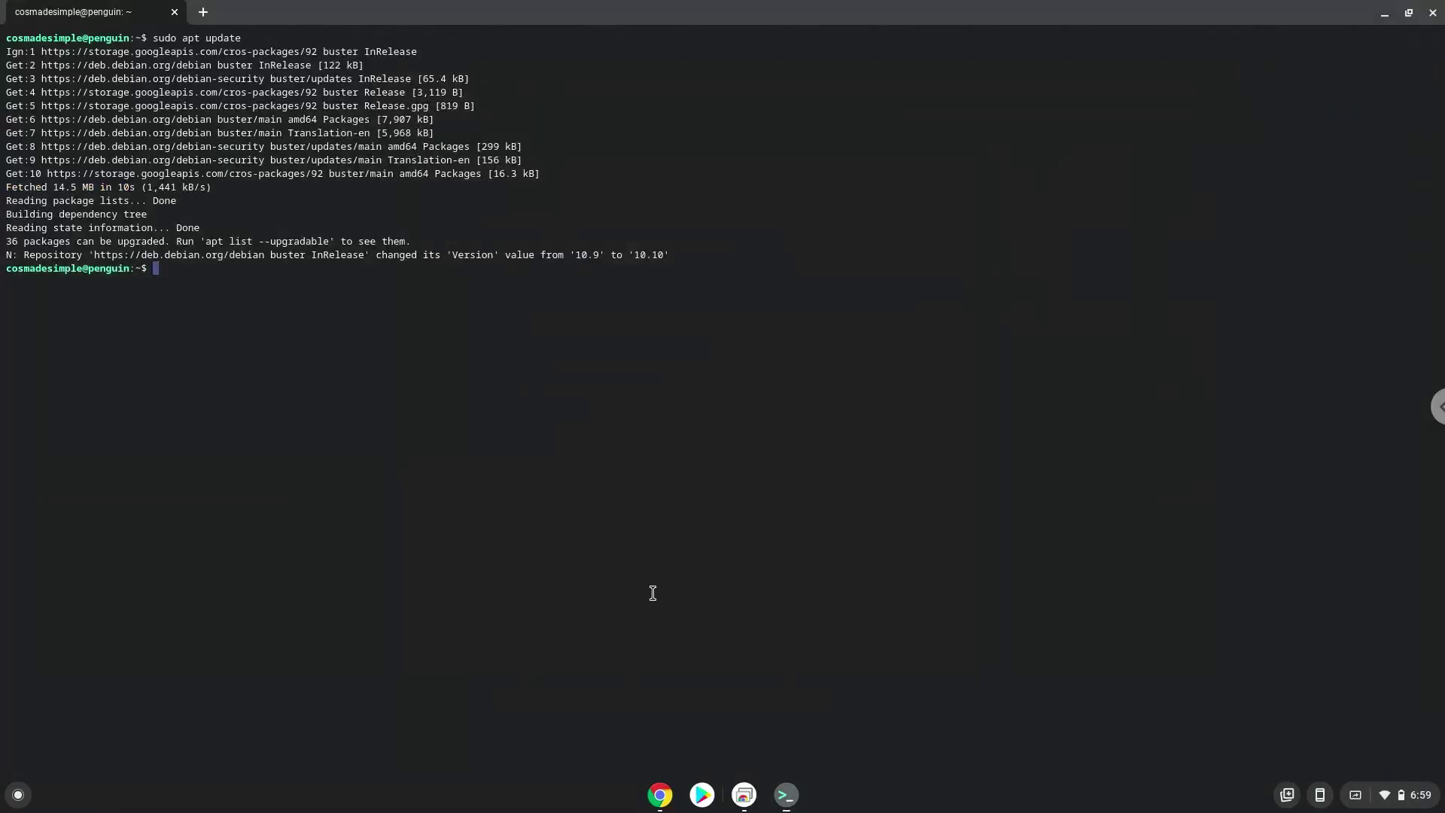
pyautogui.hotkey('ctrl', 'shift', 'v')
pyautogui.press('Return')
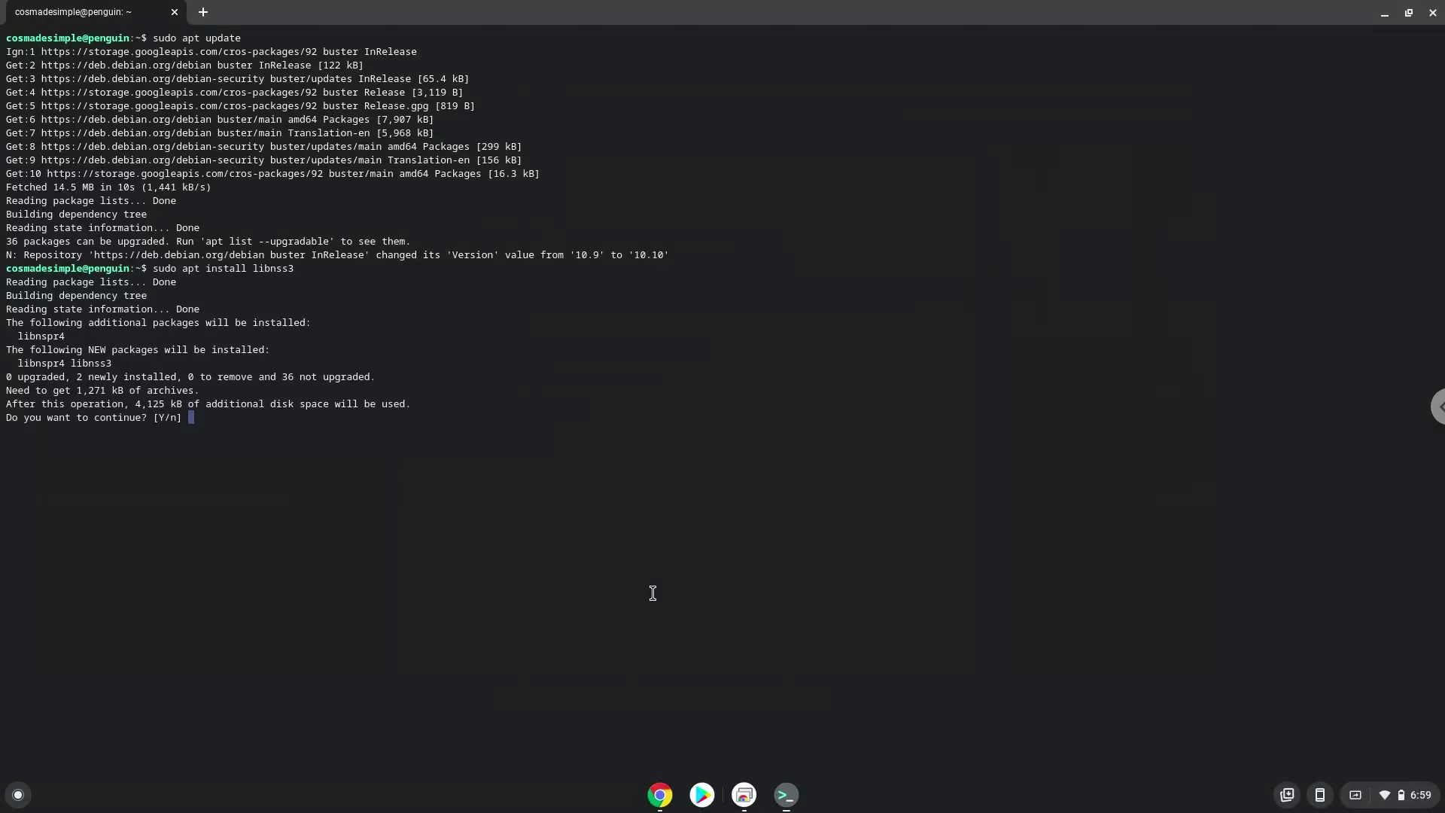
pyautogui.press('Return')
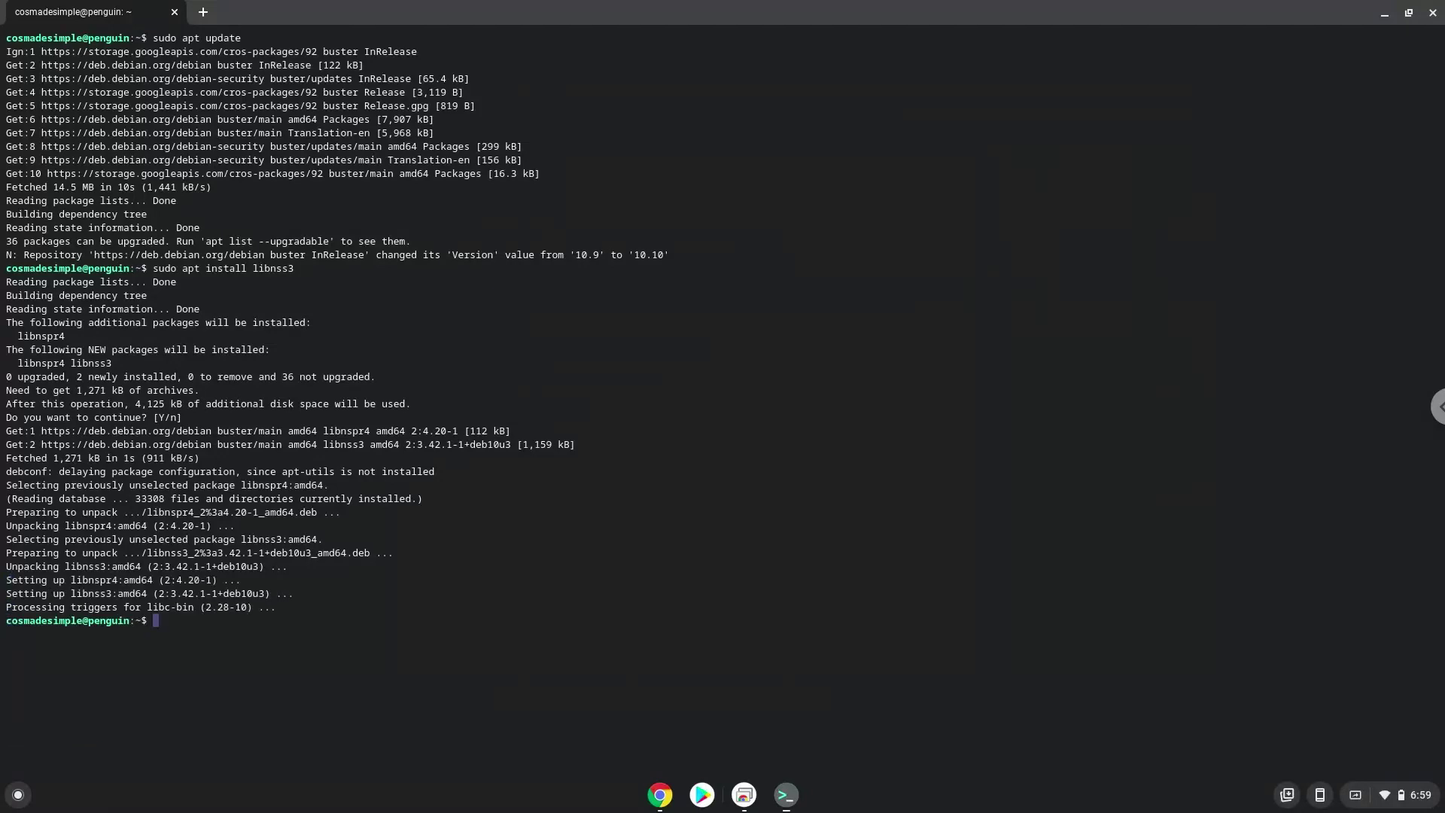
# - Copy the wget line from Docs and run it in Terminal to download pencil2d-linux-amd64-0.6.6.AppImage
pyautogui.click(659, 795)
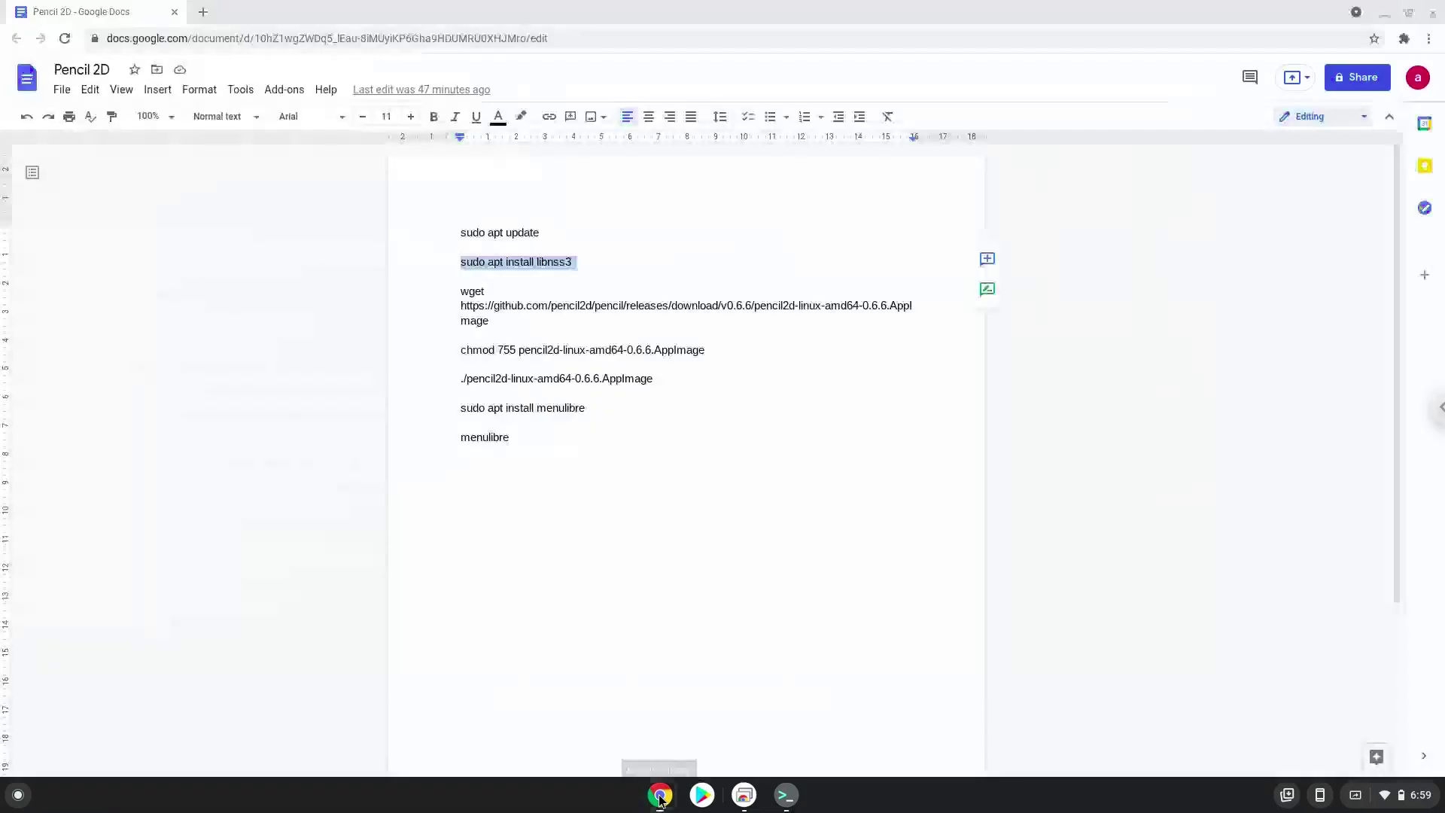
pyautogui.tripleClick(531, 303)
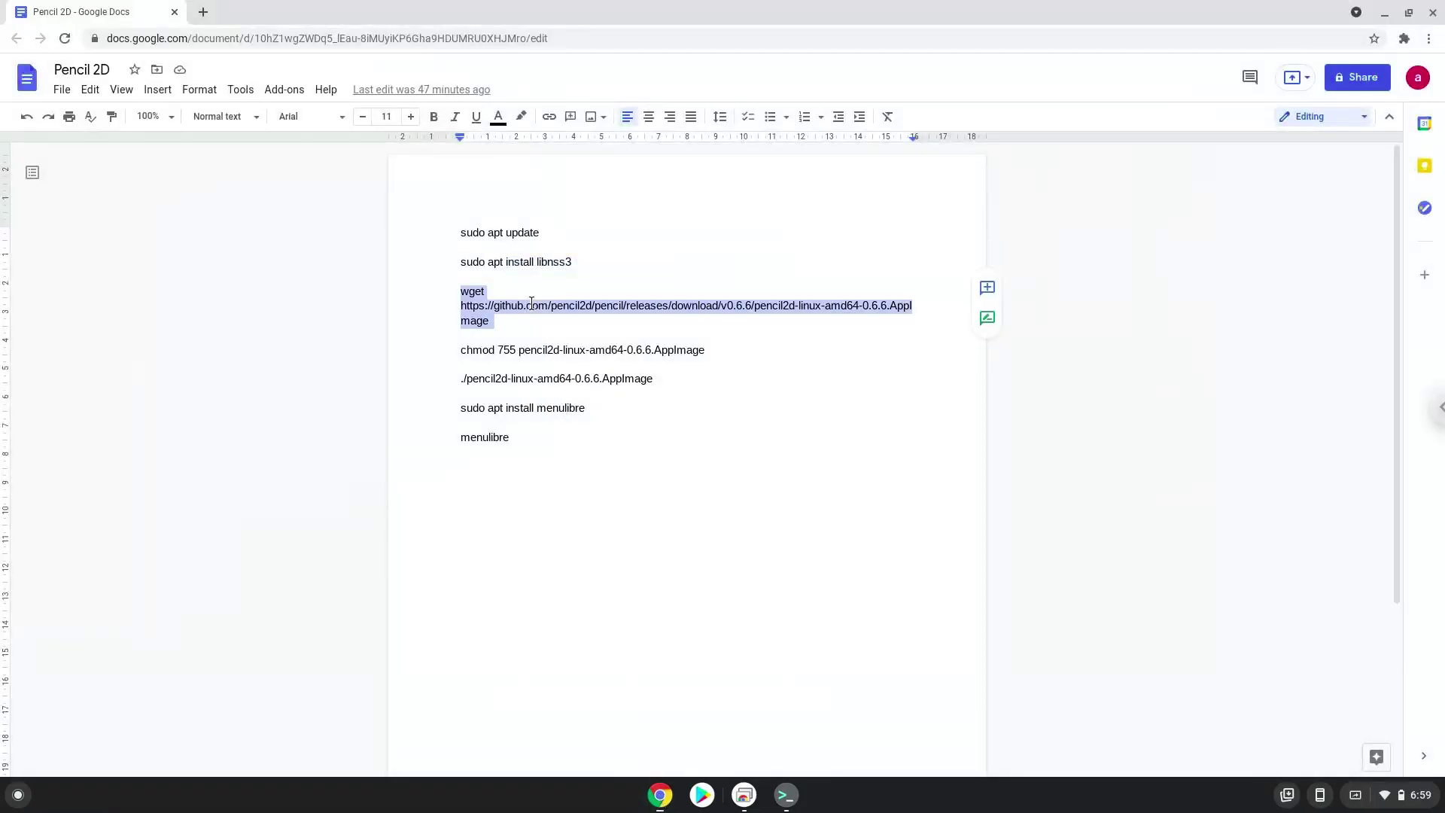
pyautogui.rightClick(532, 304)
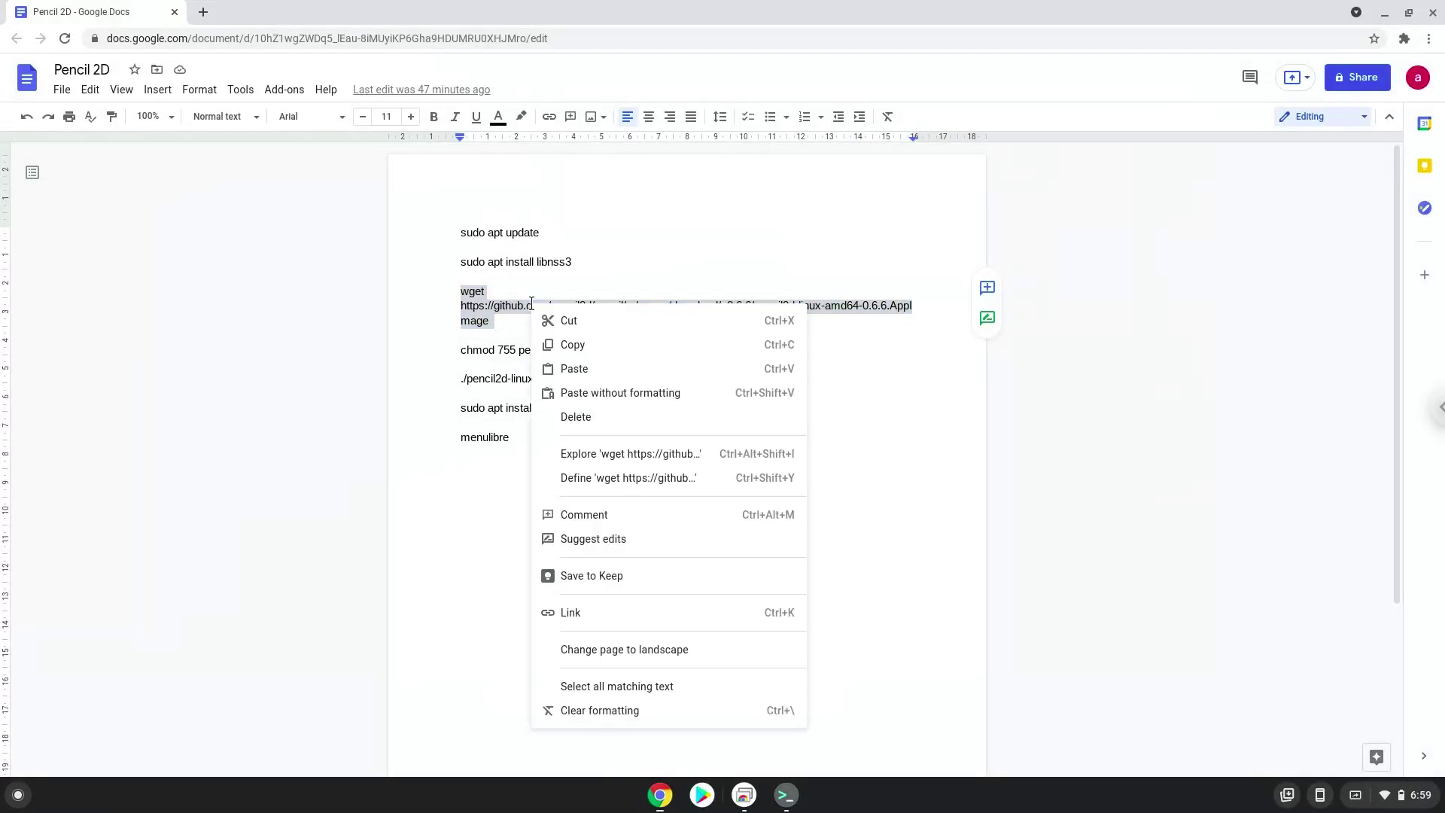
pyautogui.click(572, 345)
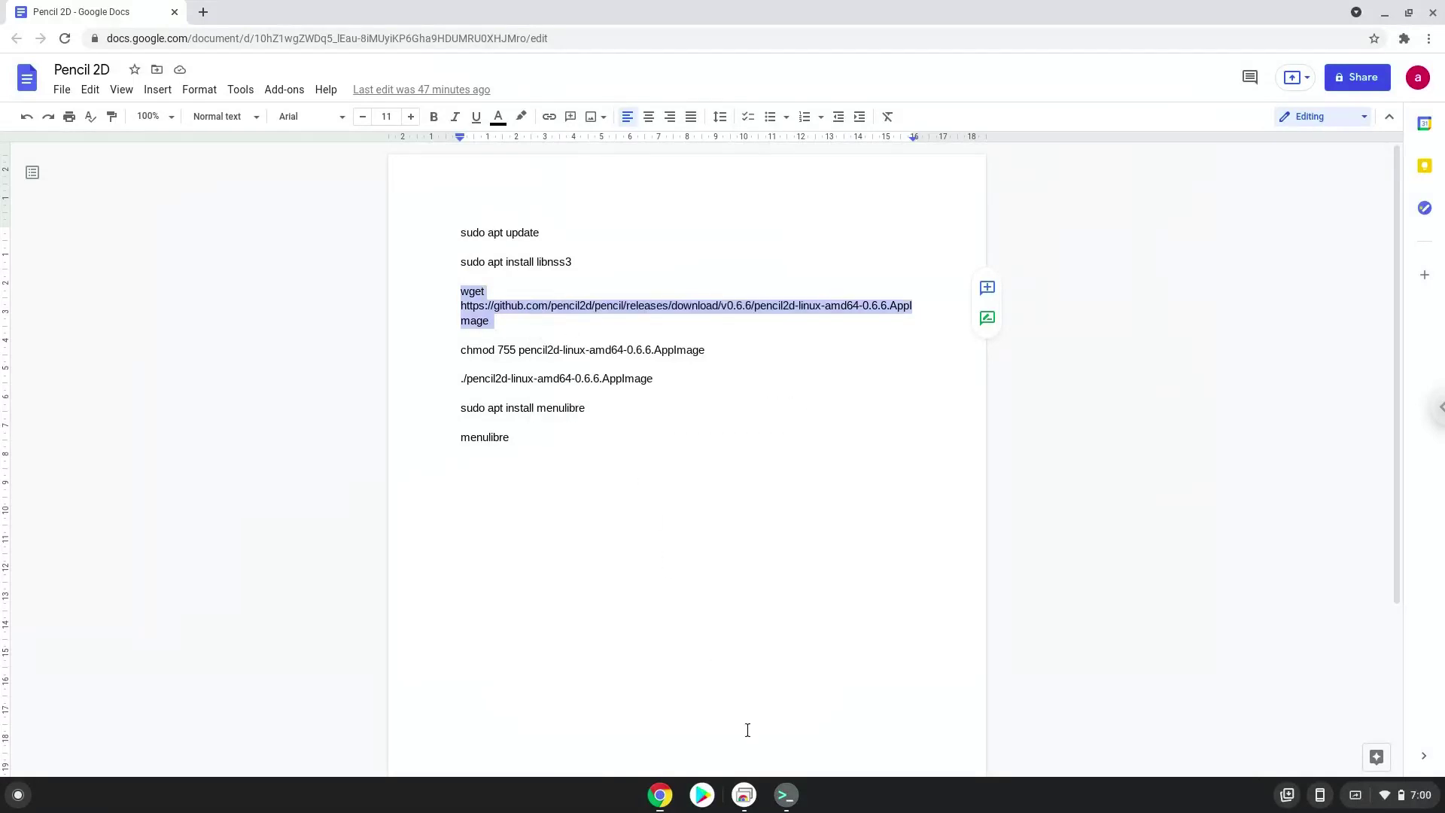
pyautogui.click(787, 795)
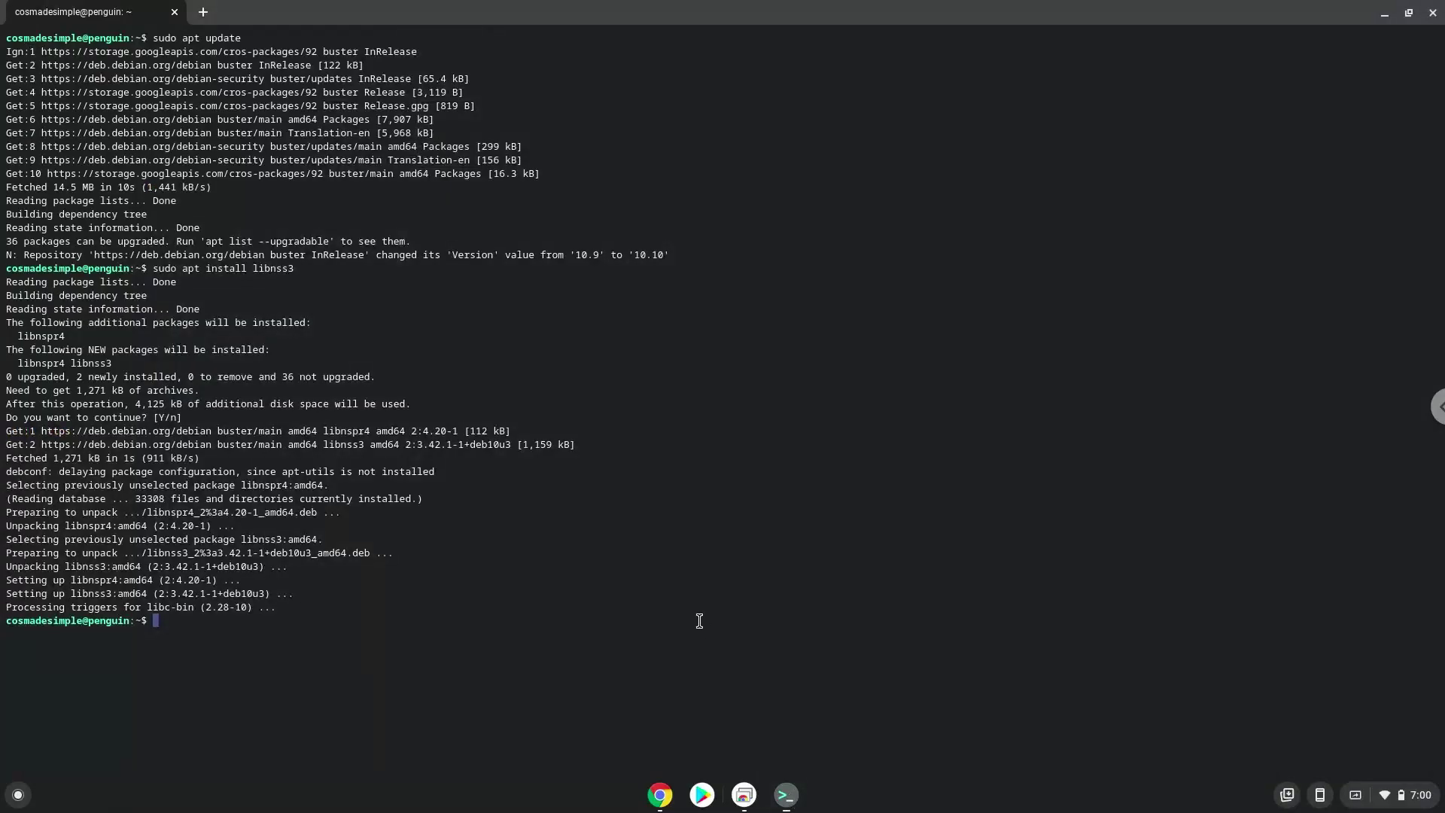
pyautogui.hotkey('ctrl', 'shift', 'v')
pyautogui.press('Return')
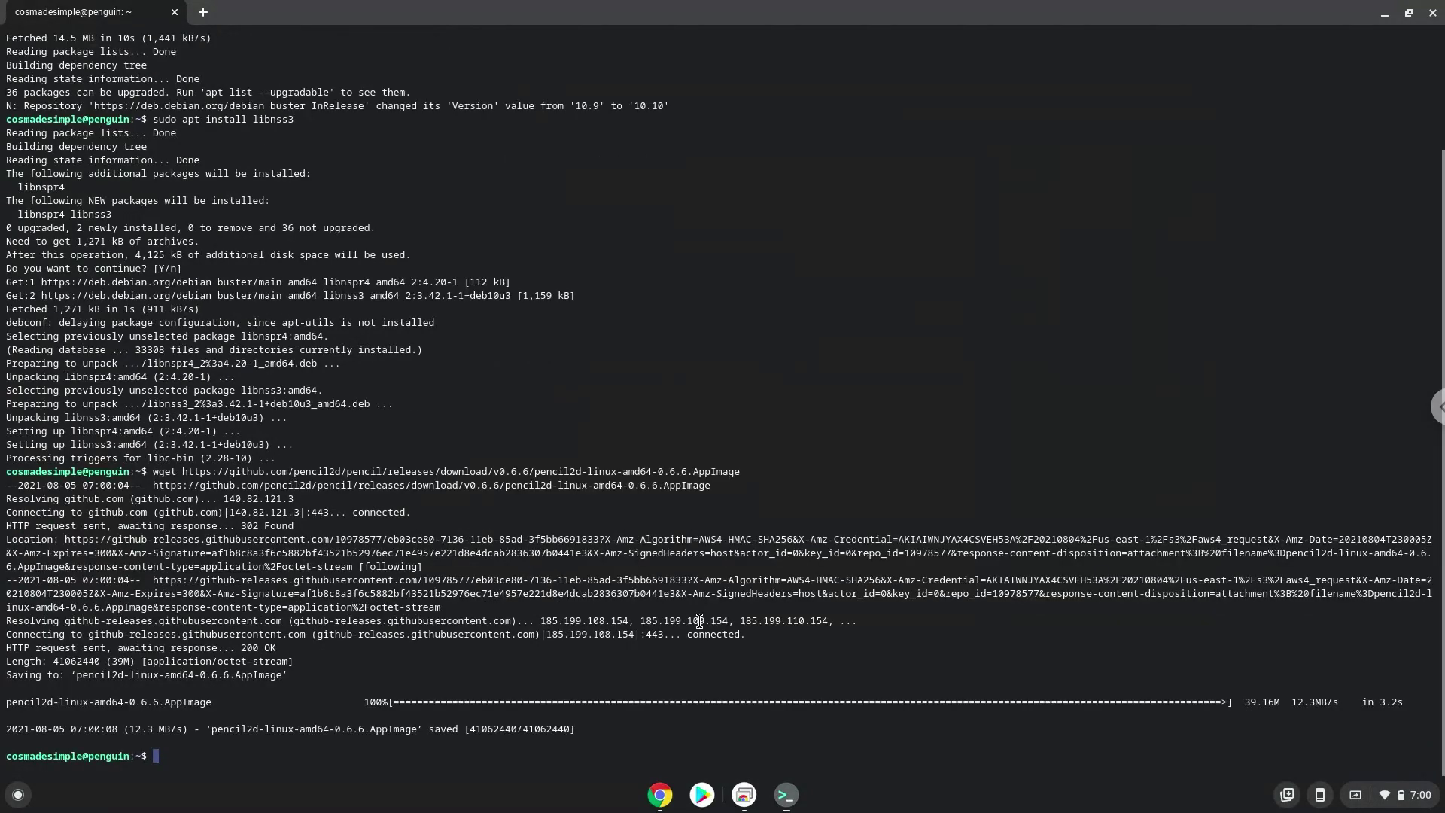
pyautogui.click(660, 795)
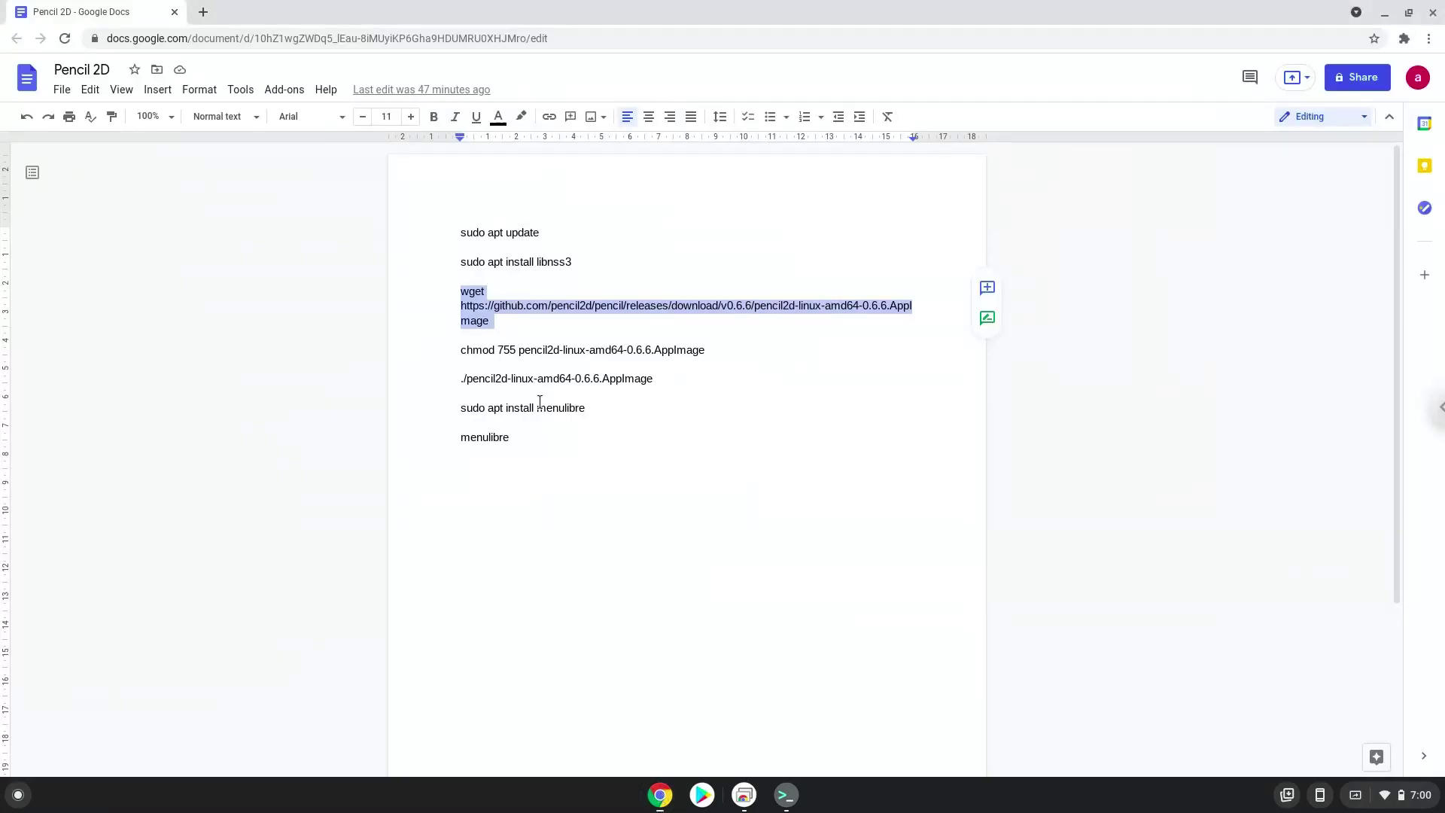
# - Copy the chmod line and run 'chmod 755 pencil2d-linux-amd64-0.6.6.AppImage' in Terminal
pyautogui.tripleClick(519, 349)
pyautogui.rightClick(519, 348)
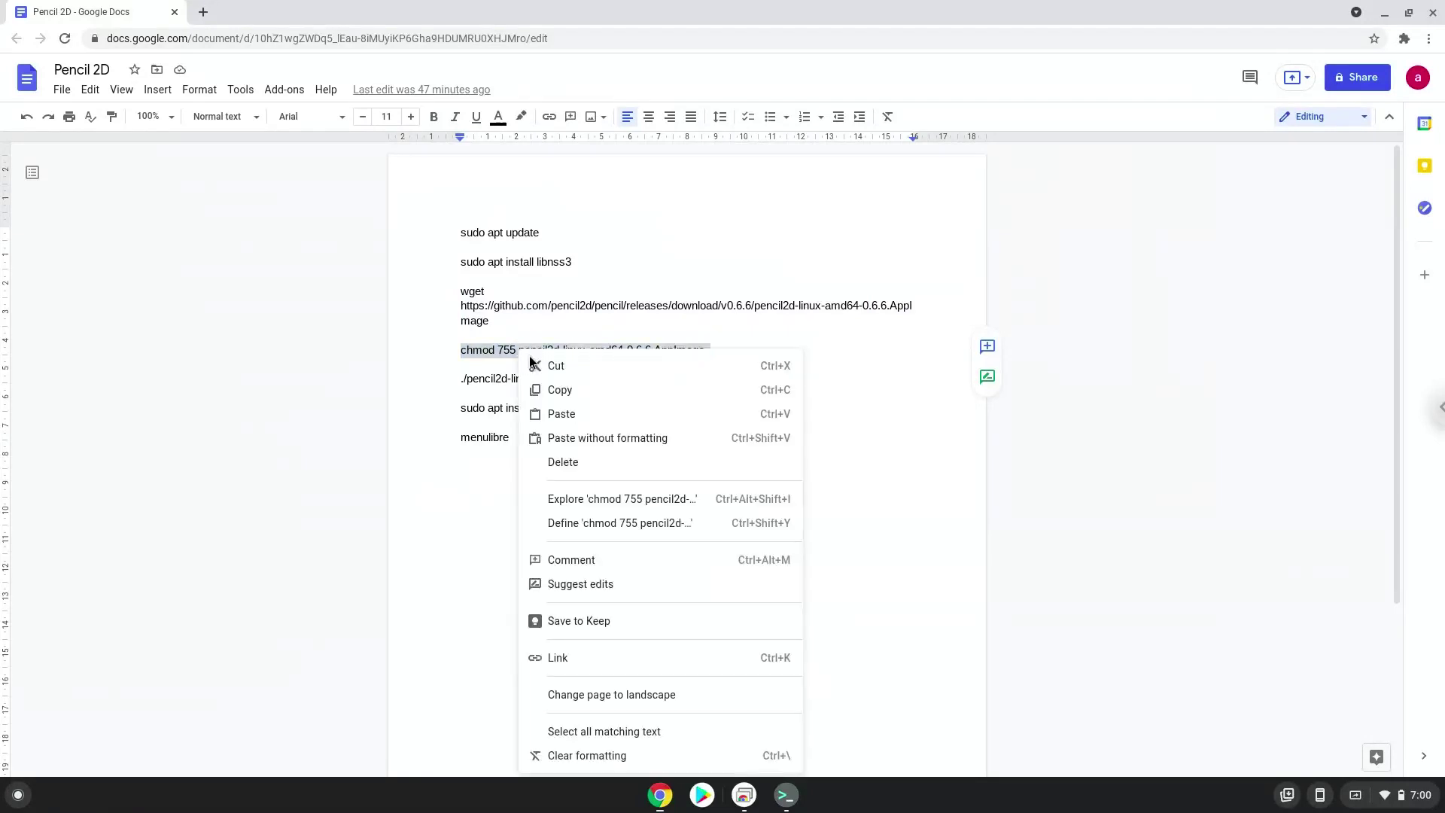
pyautogui.click(555, 392)
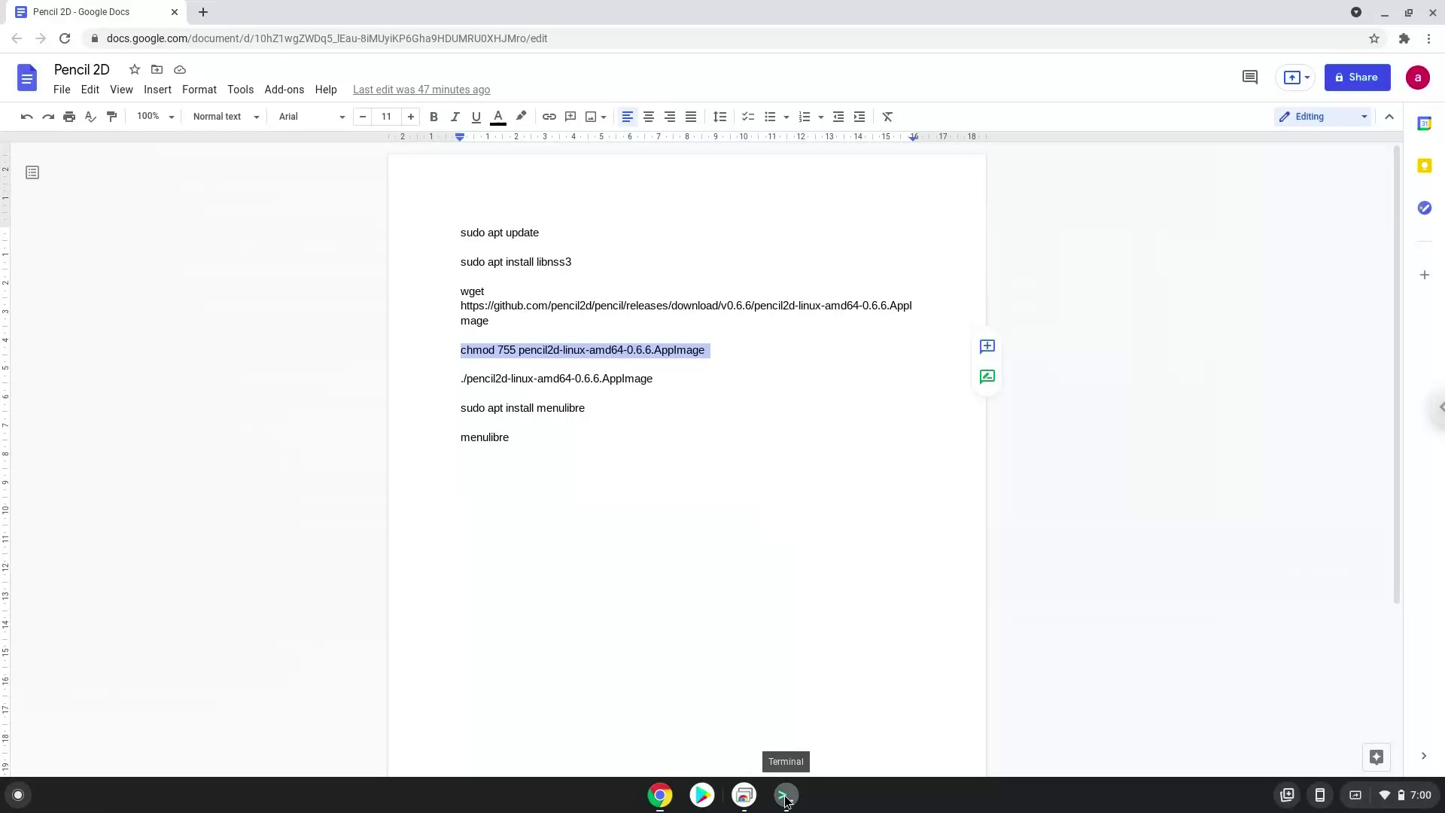
pyautogui.hotkey('alt', 'Tab')
pyautogui.hotkey('ctrl', 'shift', 'v')
pyautogui.press('Return')
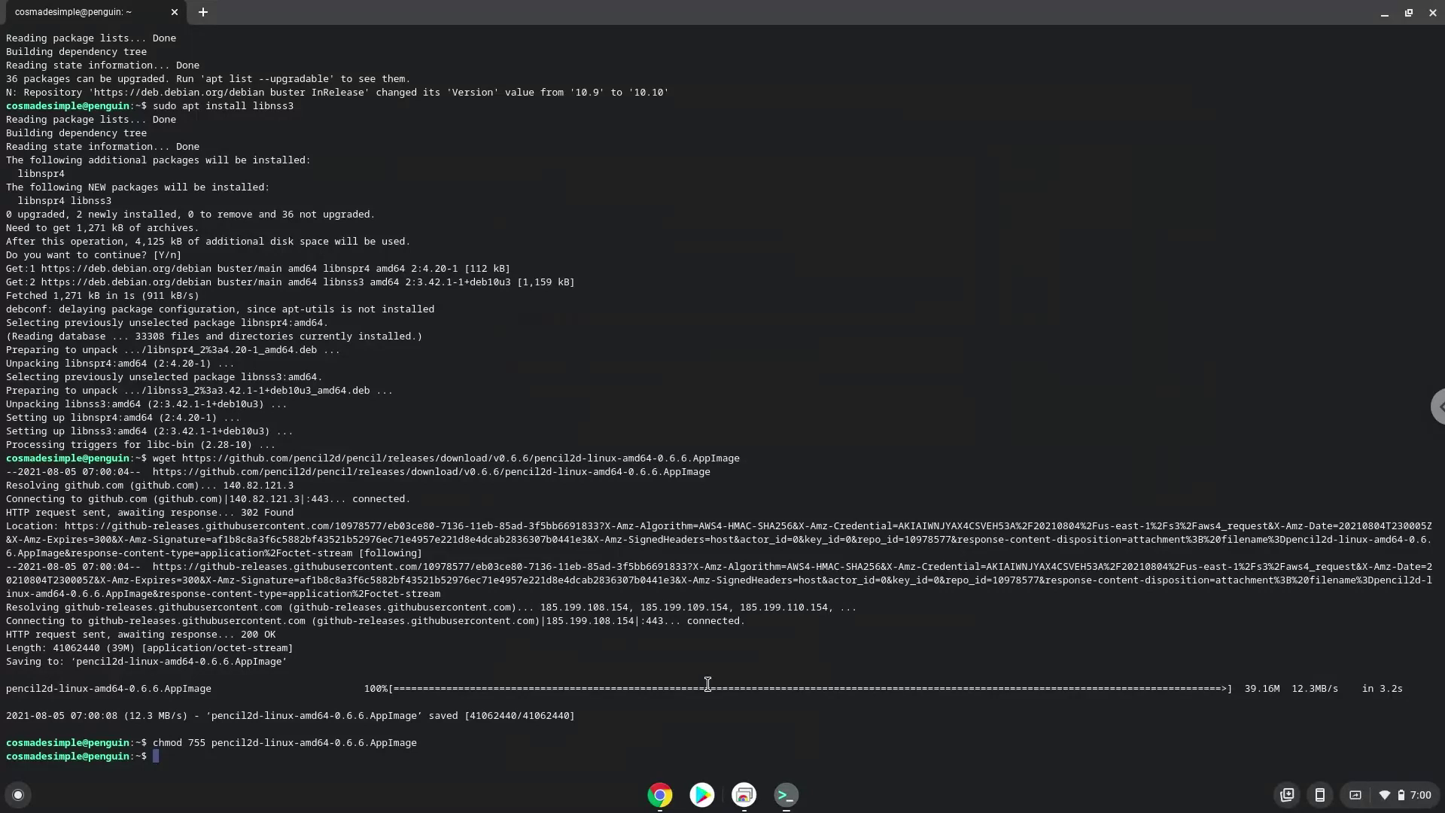
pyautogui.click(660, 798)
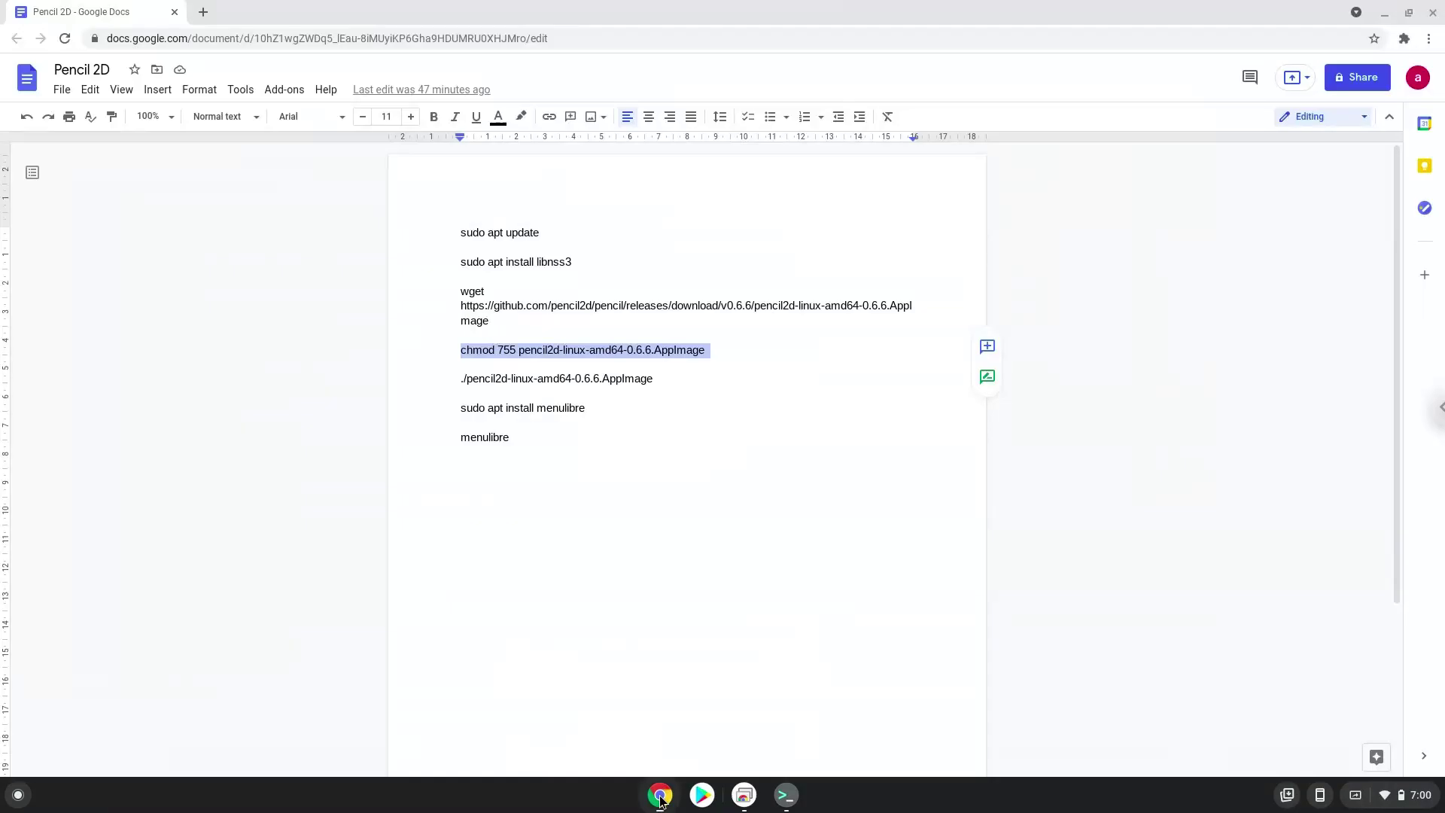
# - Copy './pencil2d-linux-amd64-0.6.6.AppImage' from Docs and run it in Terminal to launch Pencil2D
pyautogui.tripleClick(530, 379)
pyautogui.rightClick(531, 378)
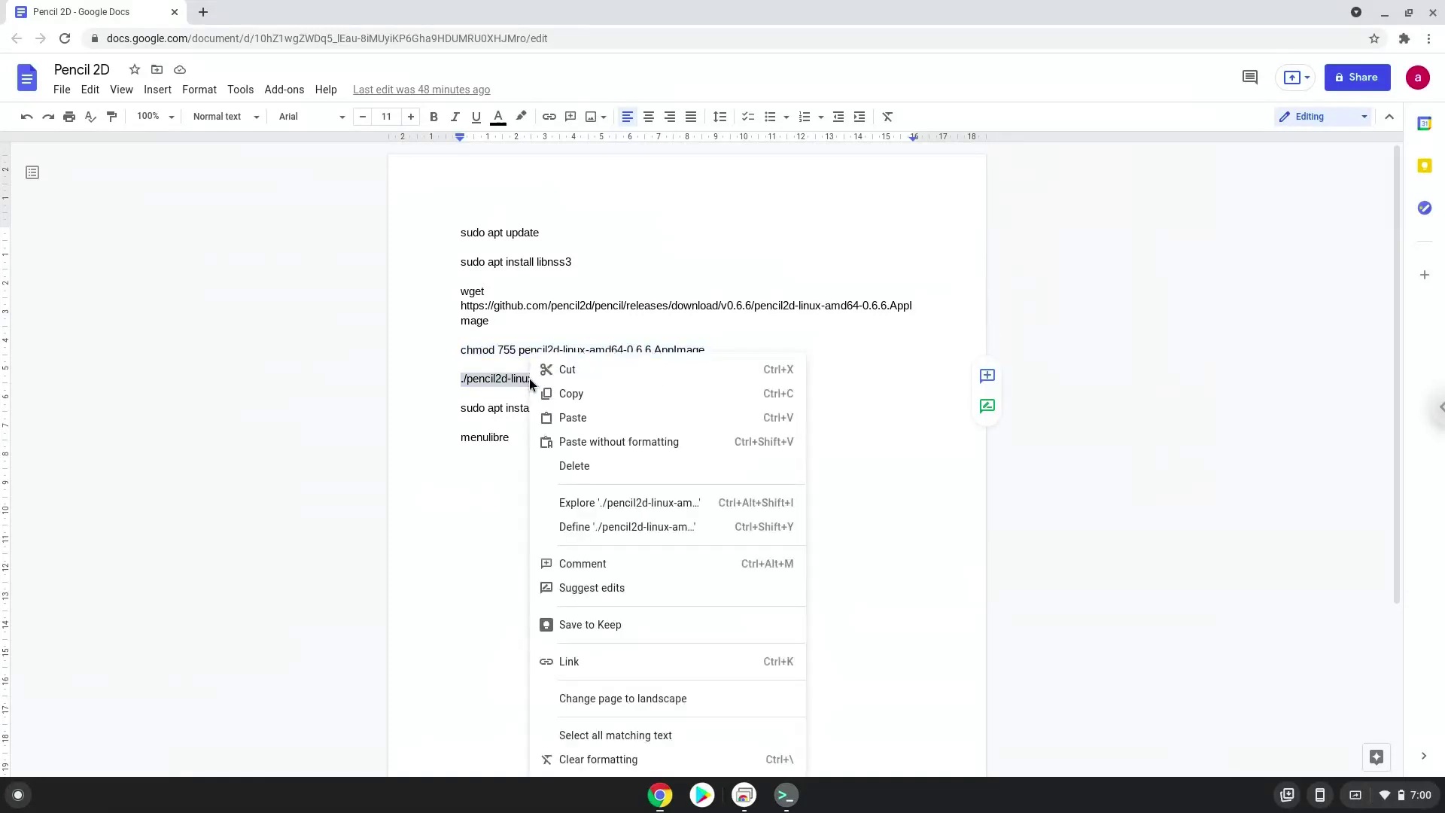
pyautogui.click(587, 395)
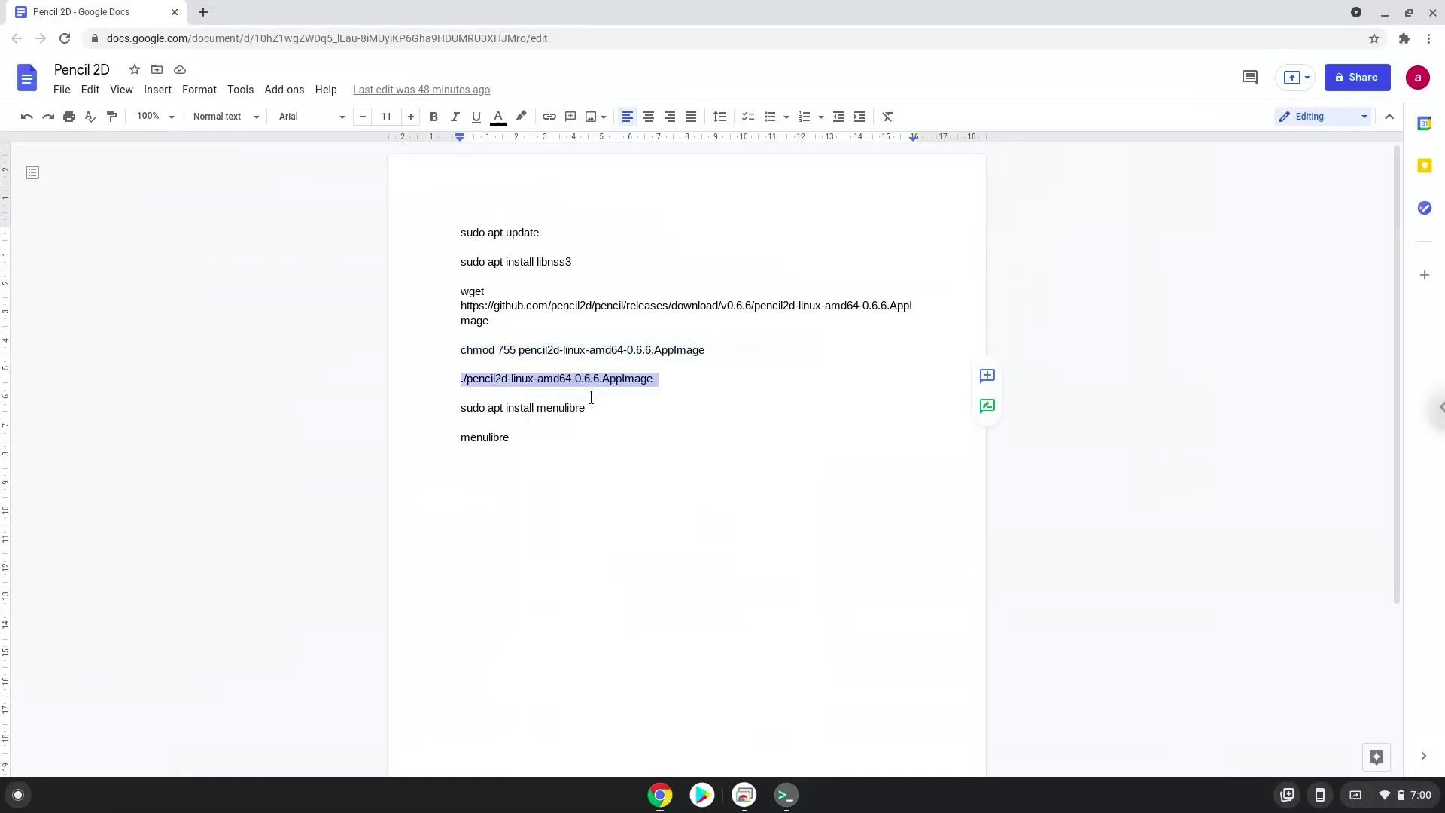
pyautogui.click(786, 795)
pyautogui.hotkey('ctrl', 'shift', 'v')
pyautogui.press('Return')
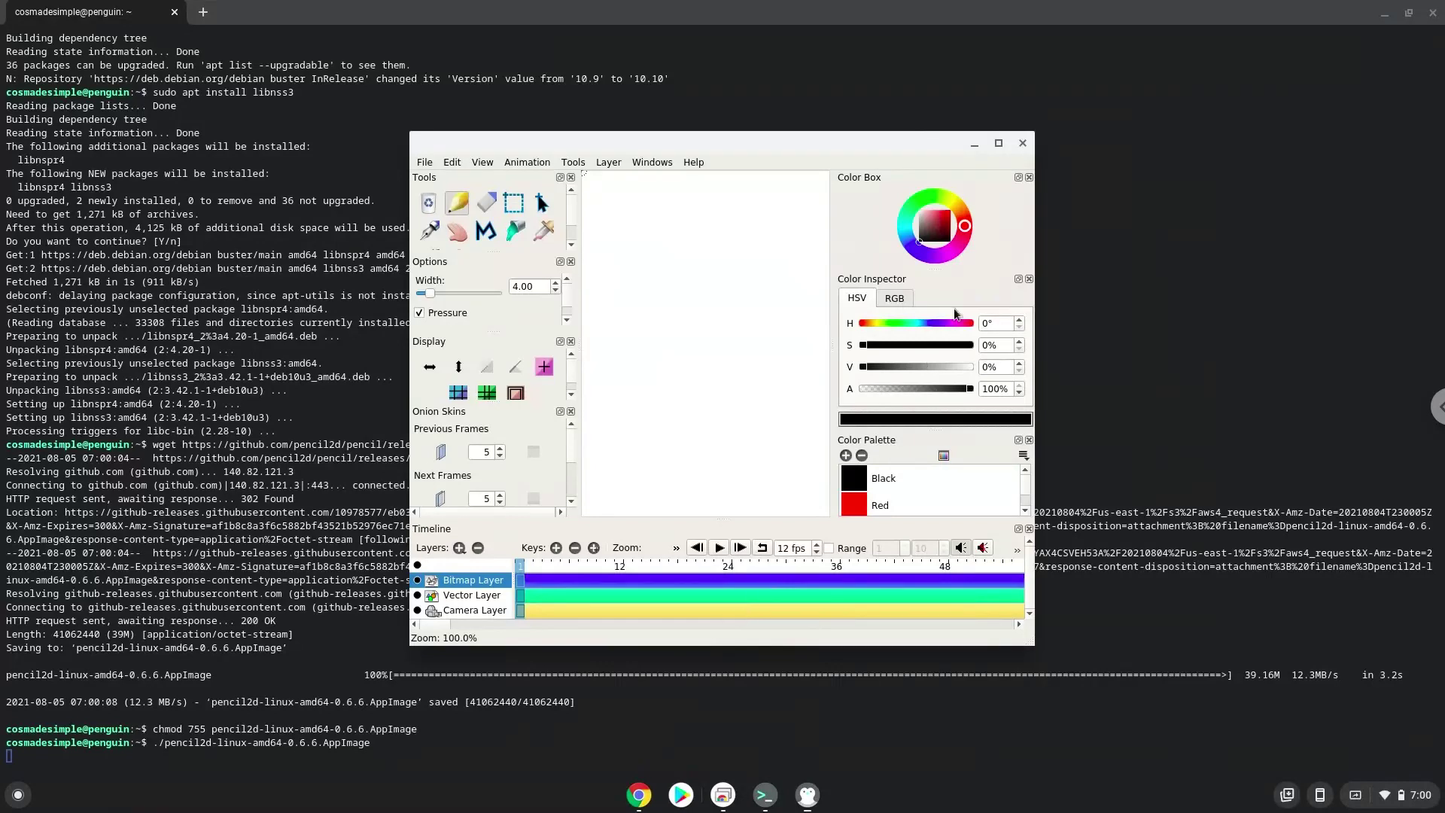
# - Close Pencil2D, then run 'sudo apt install menulibre' from the Docs list and confirm the install
pyautogui.click(1021, 143)
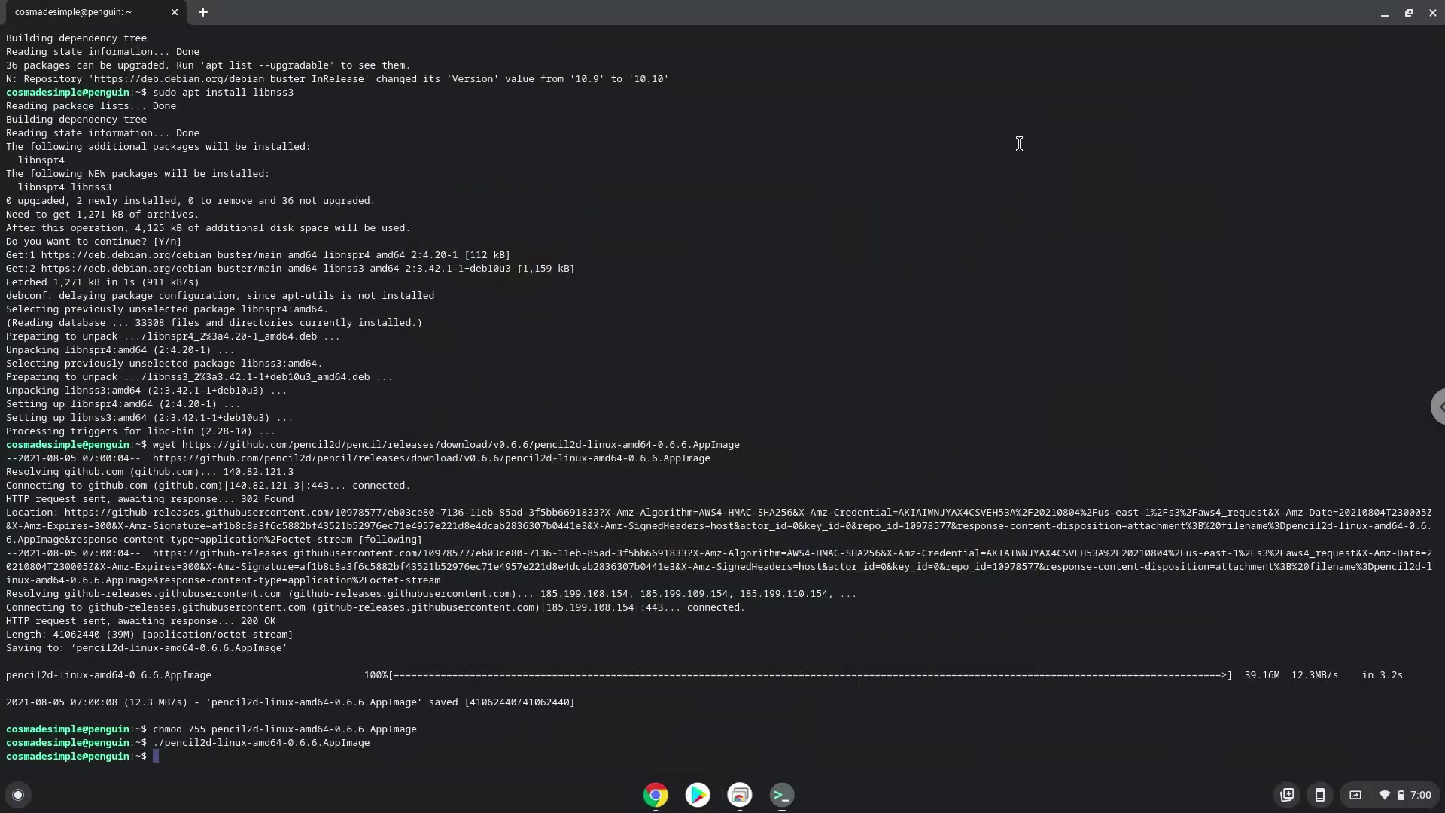
pyautogui.click(660, 795)
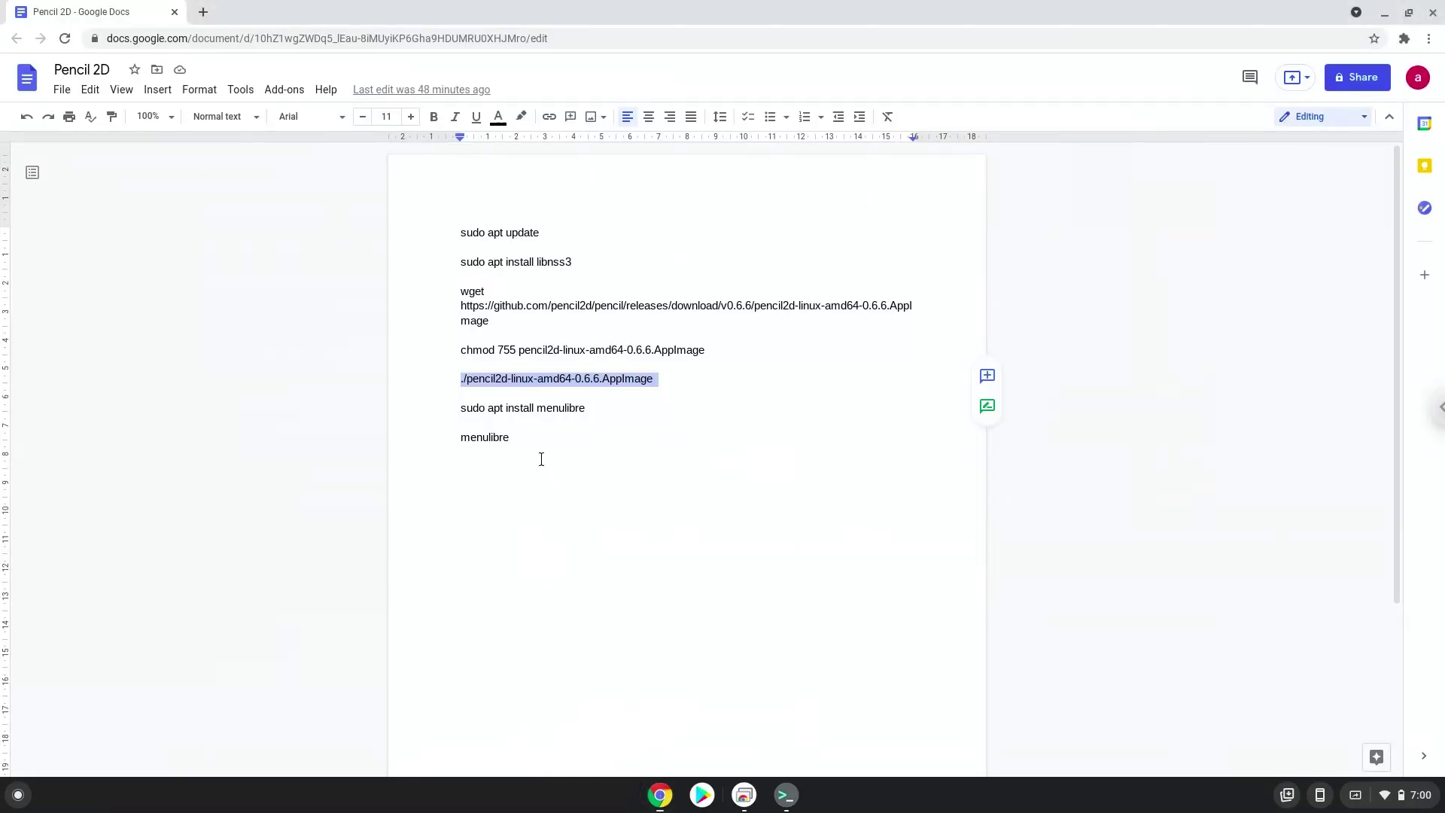
pyautogui.tripleClick(513, 409)
pyautogui.rightClick(513, 409)
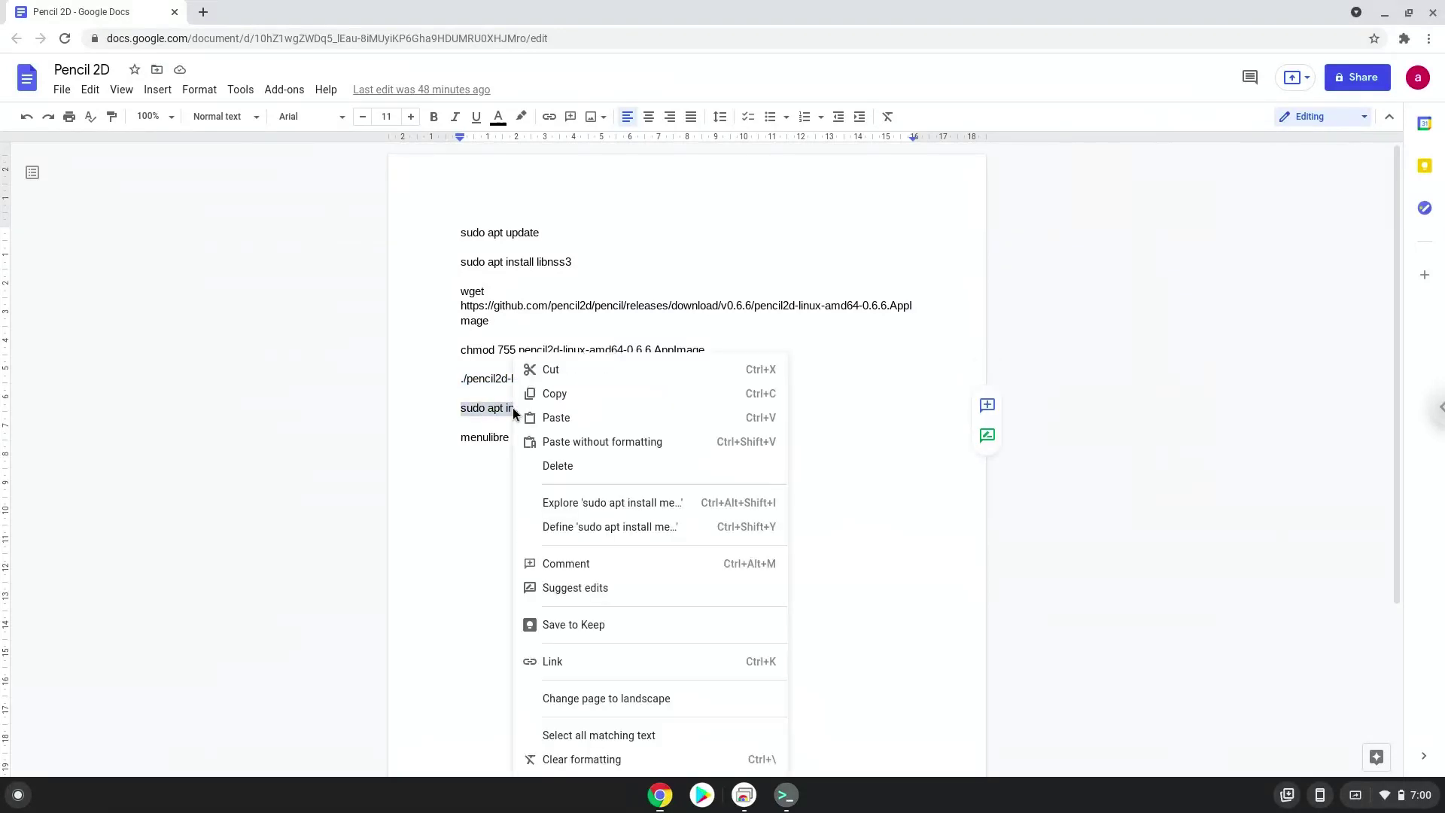
pyautogui.click(553, 395)
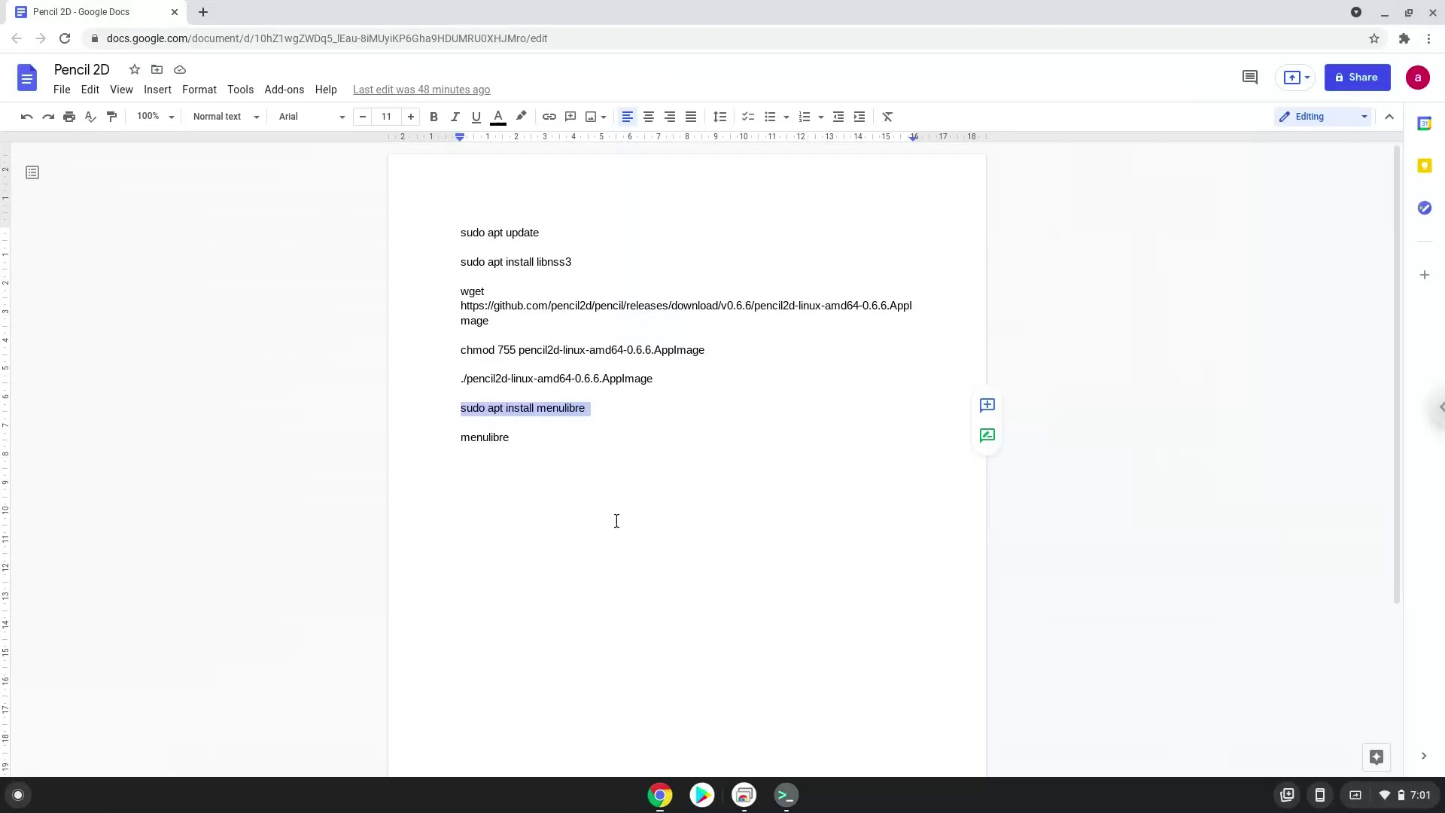
pyautogui.click(786, 795)
pyautogui.hotkey('ctrl', 'shift', 'v')
pyautogui.press('Return')
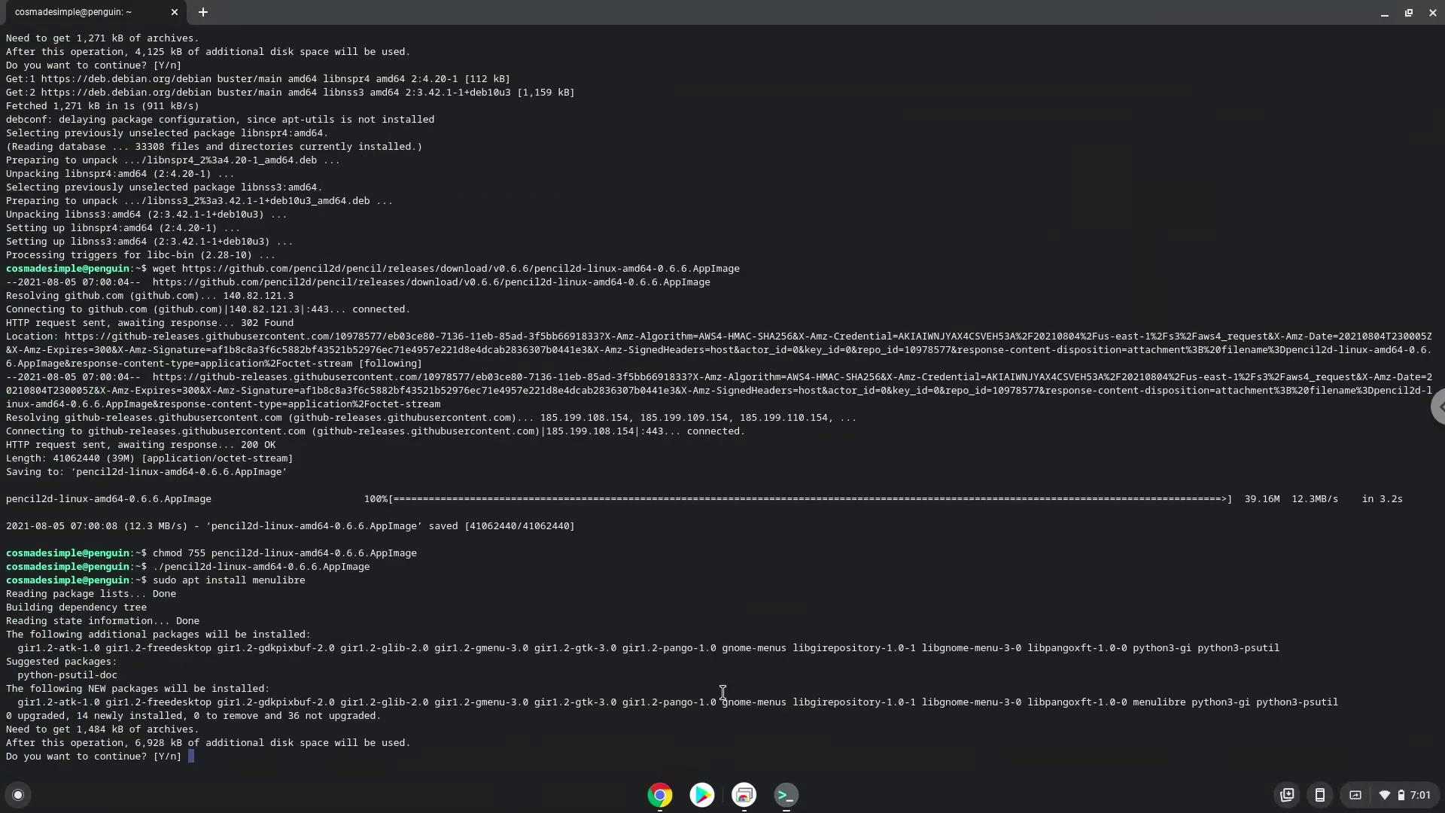
pyautogui.press('Return')
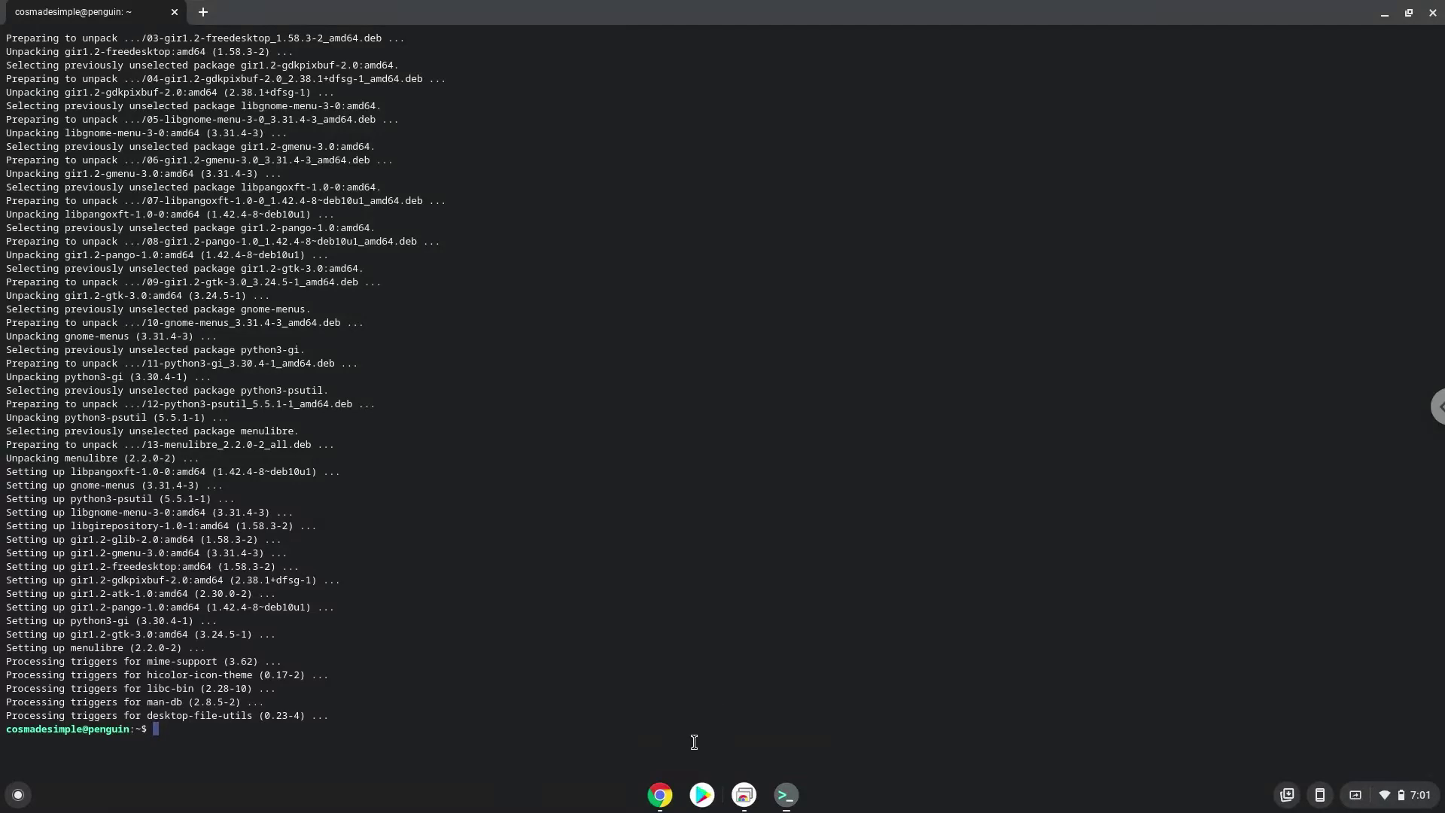
# - Copy the 'menulibre' line from Docs and run it in Terminal to open the MenuLibre editor
pyautogui.click(660, 796)
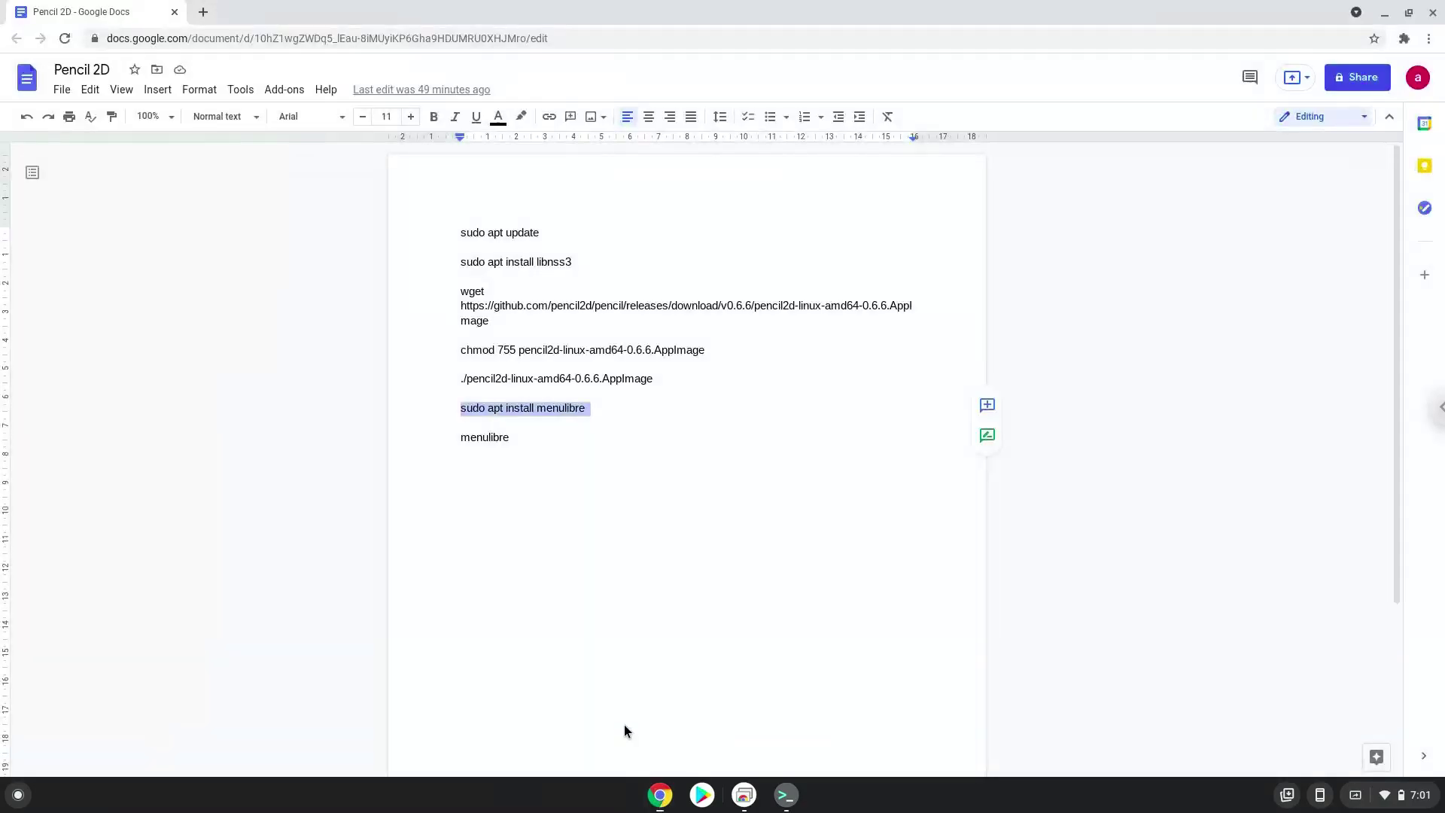
pyautogui.tripleClick(484, 438)
pyautogui.rightClick(484, 438)
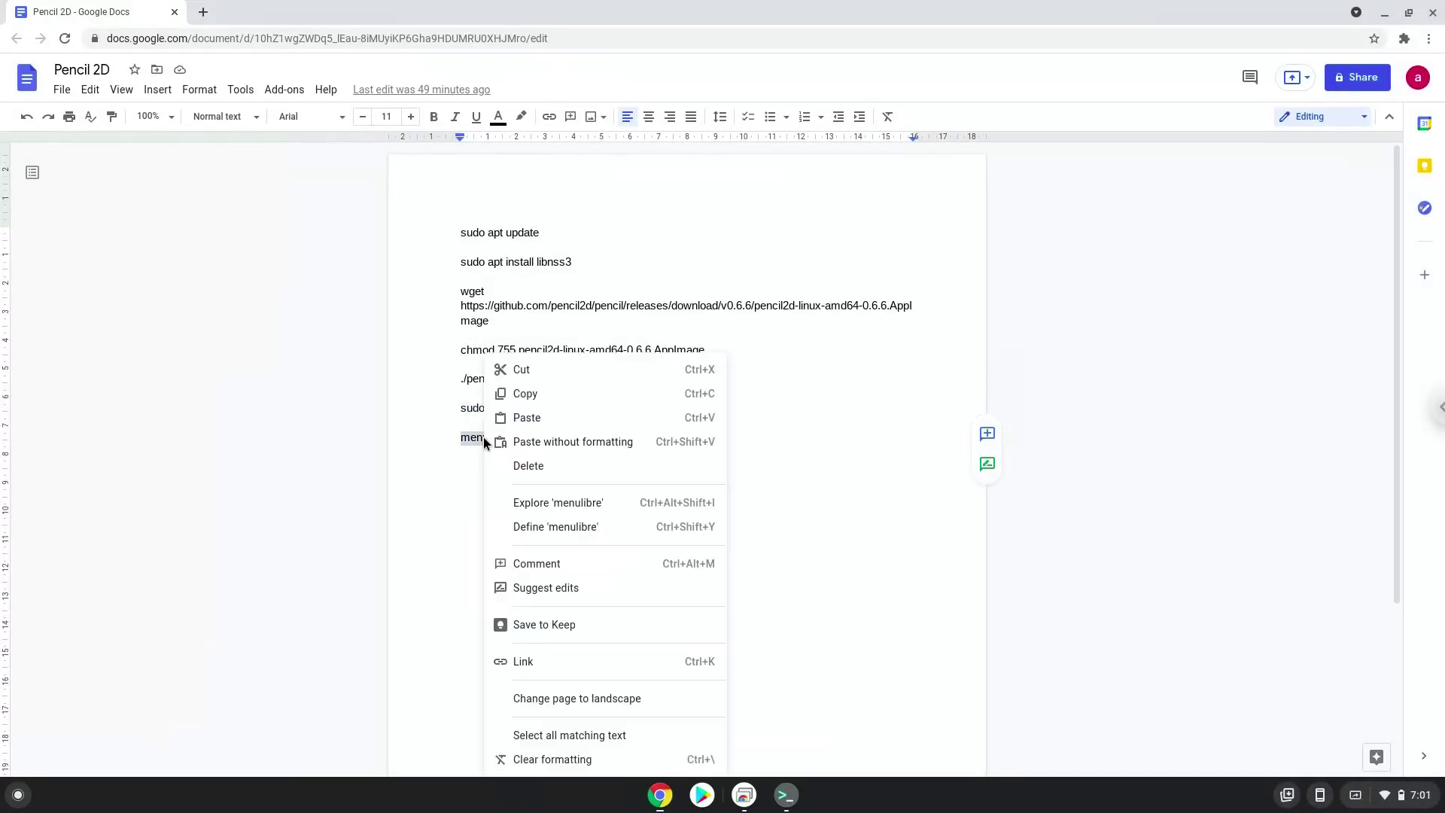
pyautogui.click(524, 393)
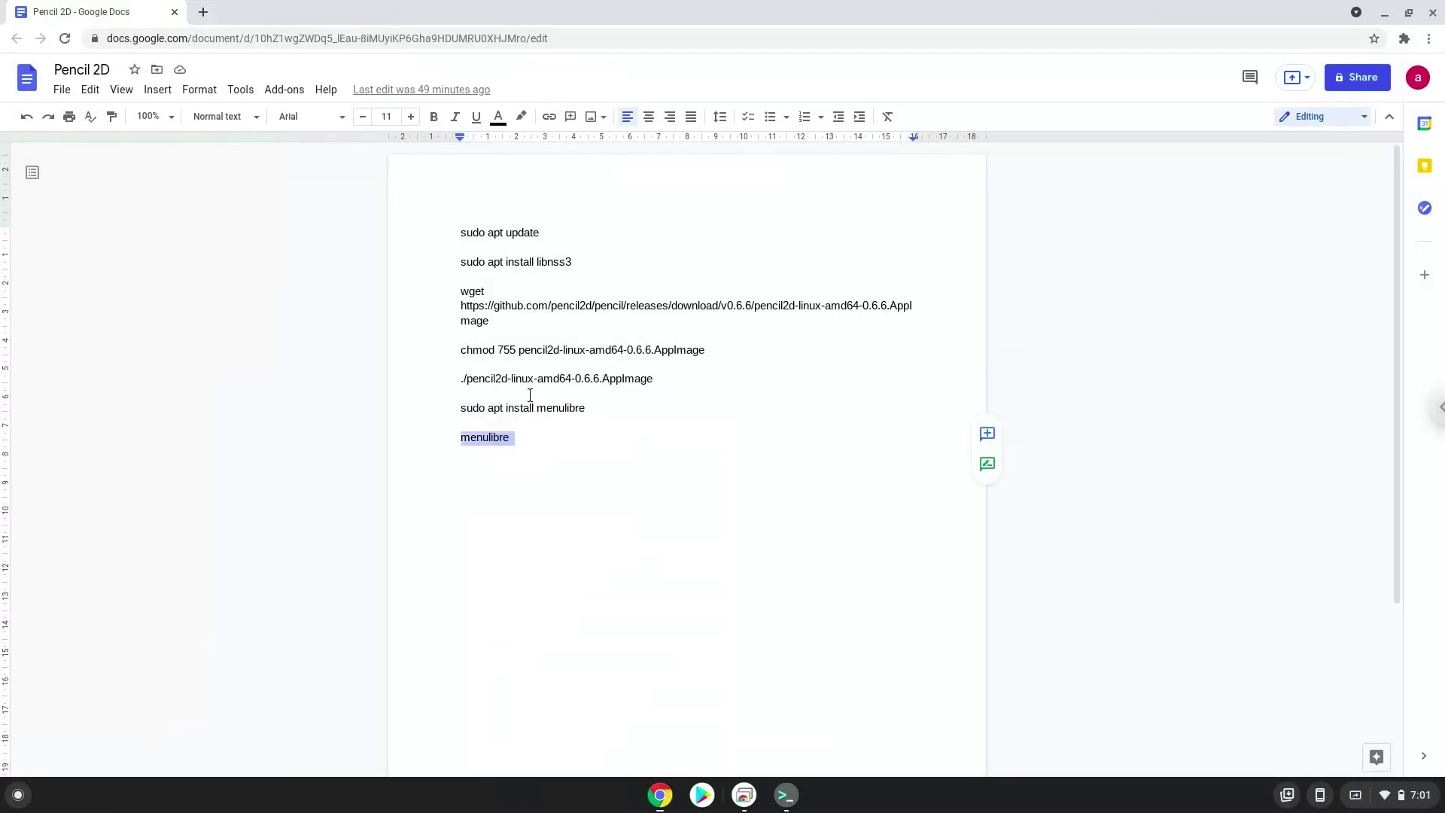
pyautogui.click(786, 795)
pyautogui.hotkey('ctrl', 'shift', 'v')
pyautogui.press('Return')
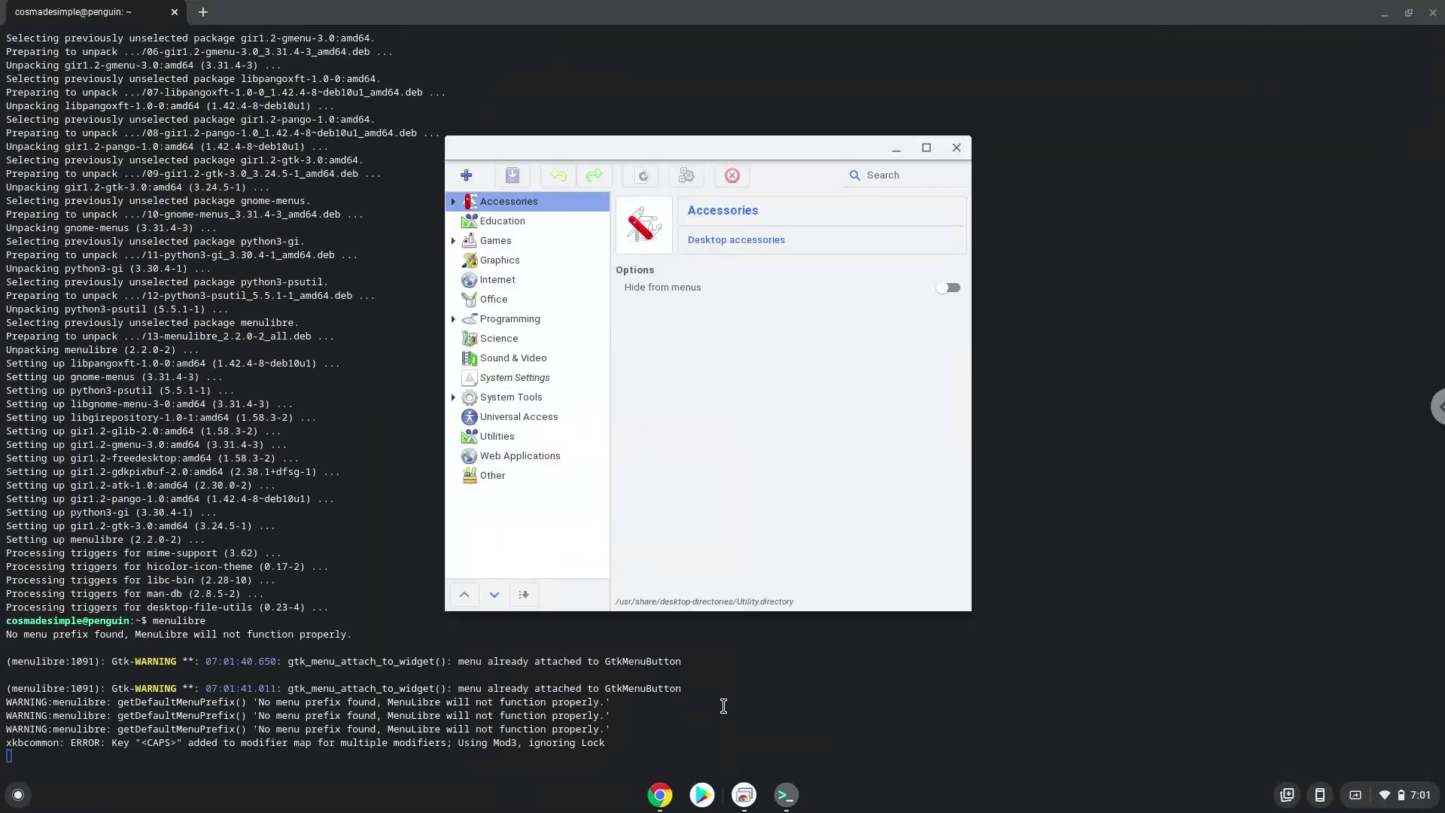
# - Add a new launcher under Graphics and name it 'Pencil 2D'
pyautogui.click(518, 260)
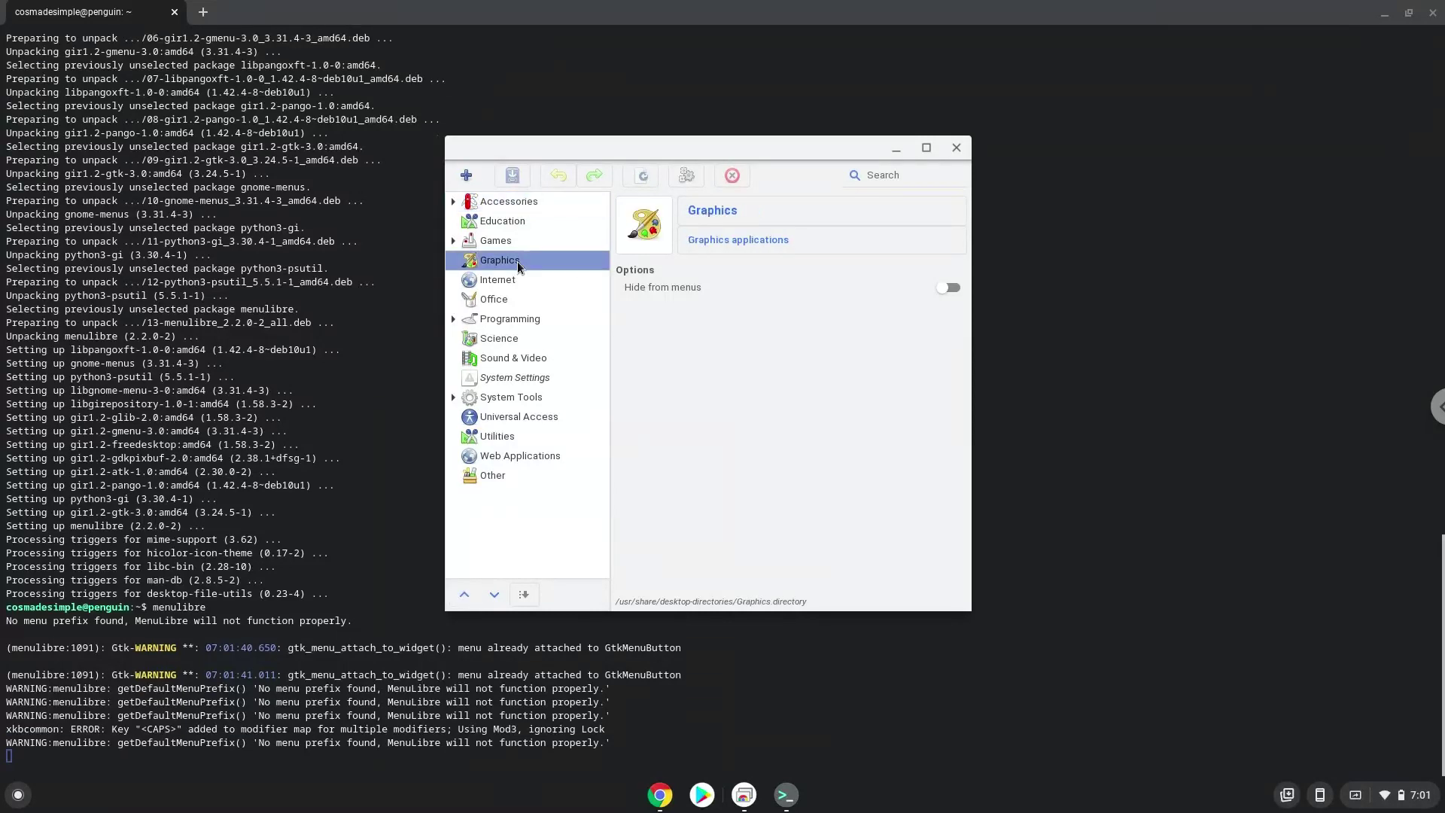
pyautogui.click(468, 178)
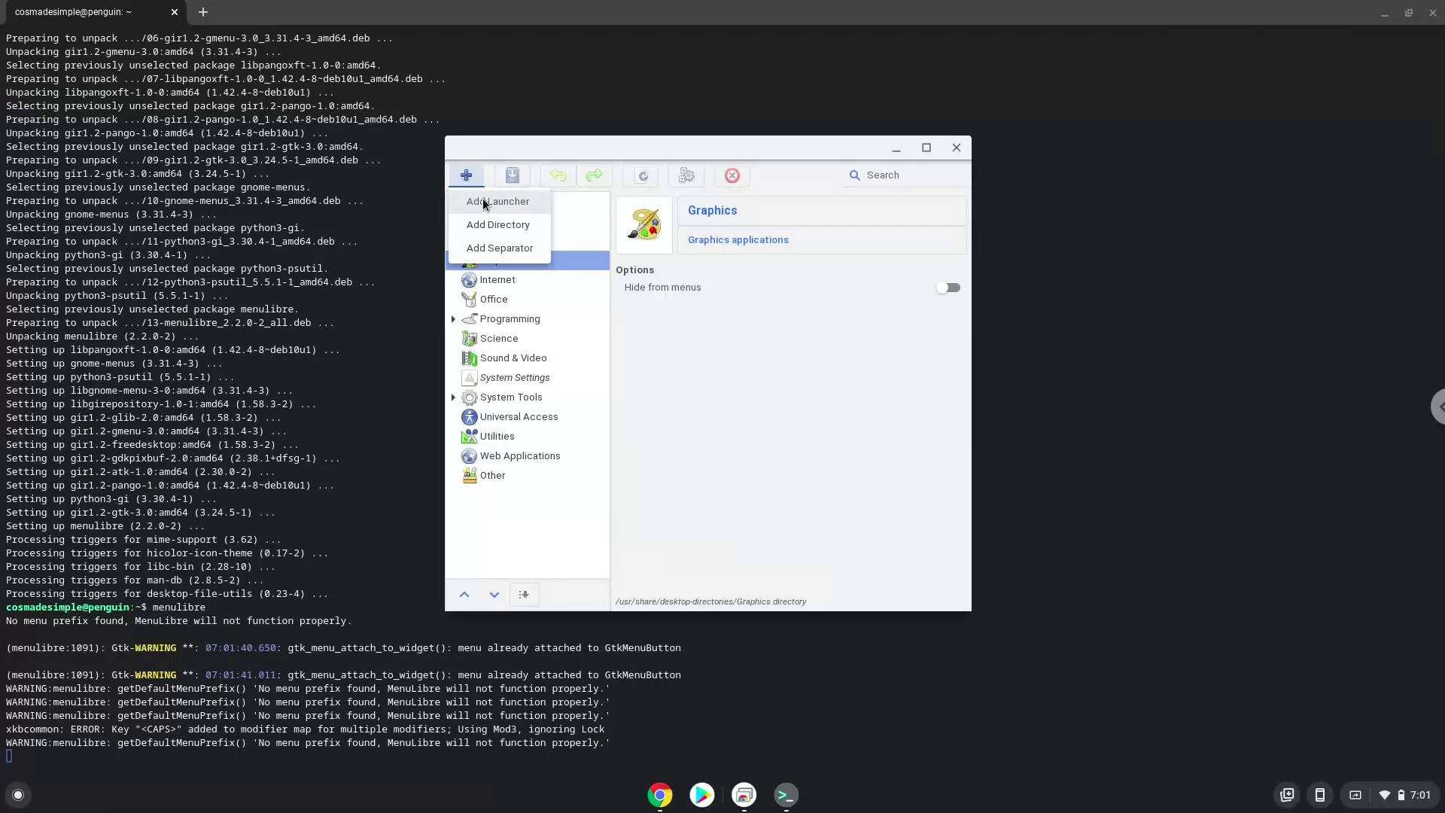
pyautogui.click(483, 202)
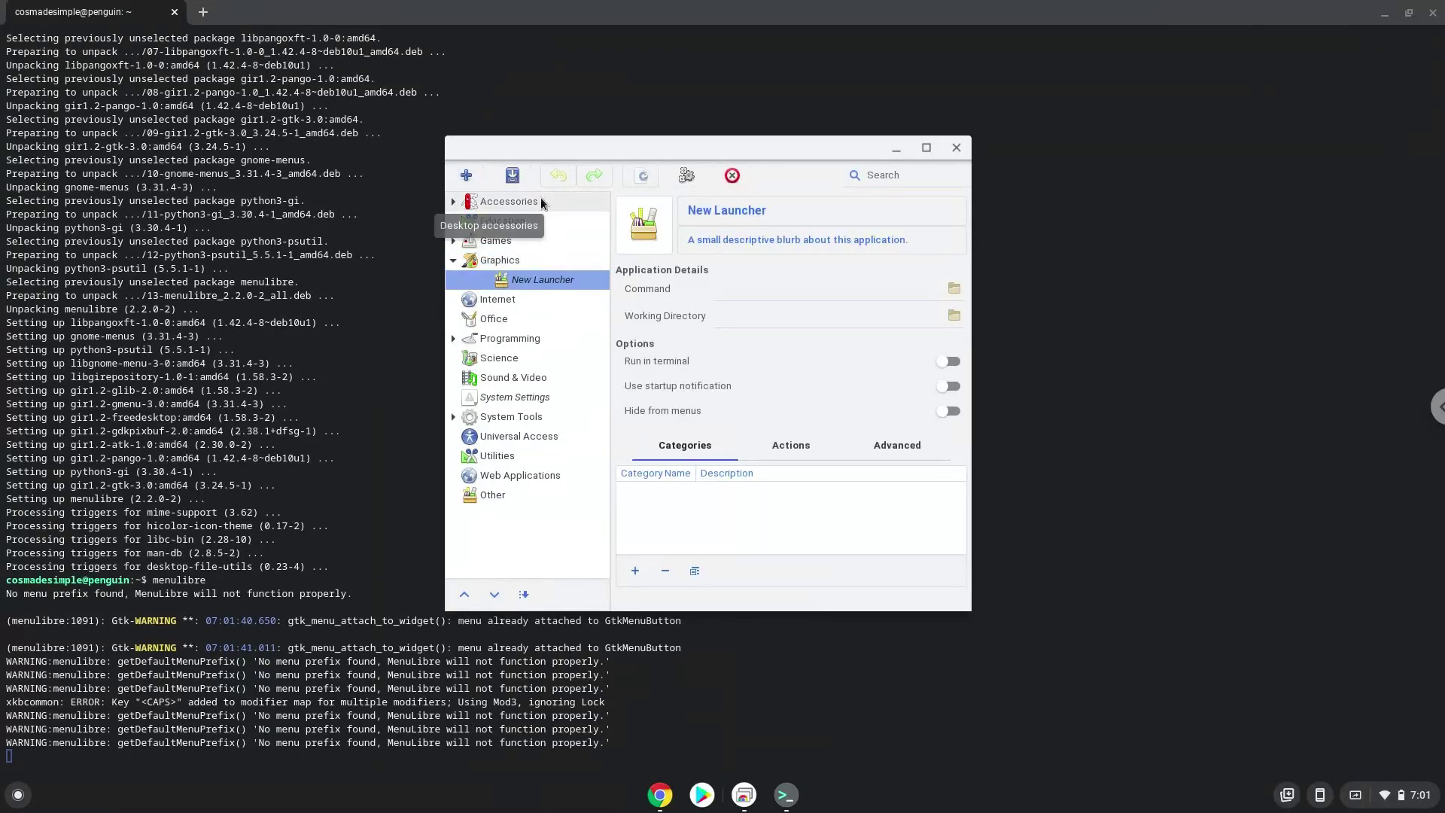
pyautogui.click(700, 212)
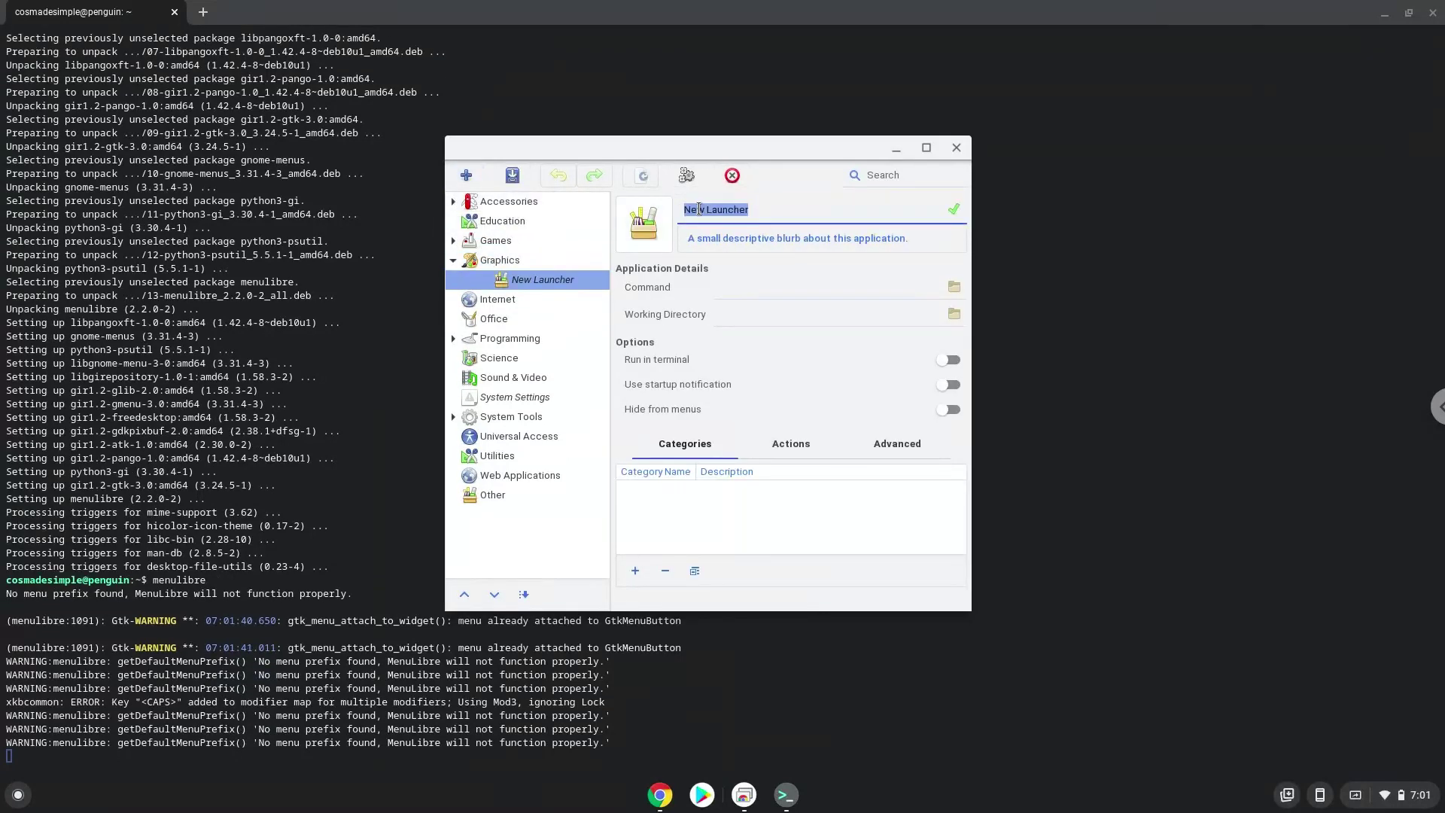
pyautogui.write('Pencil 2D')
pyautogui.click(956, 214)
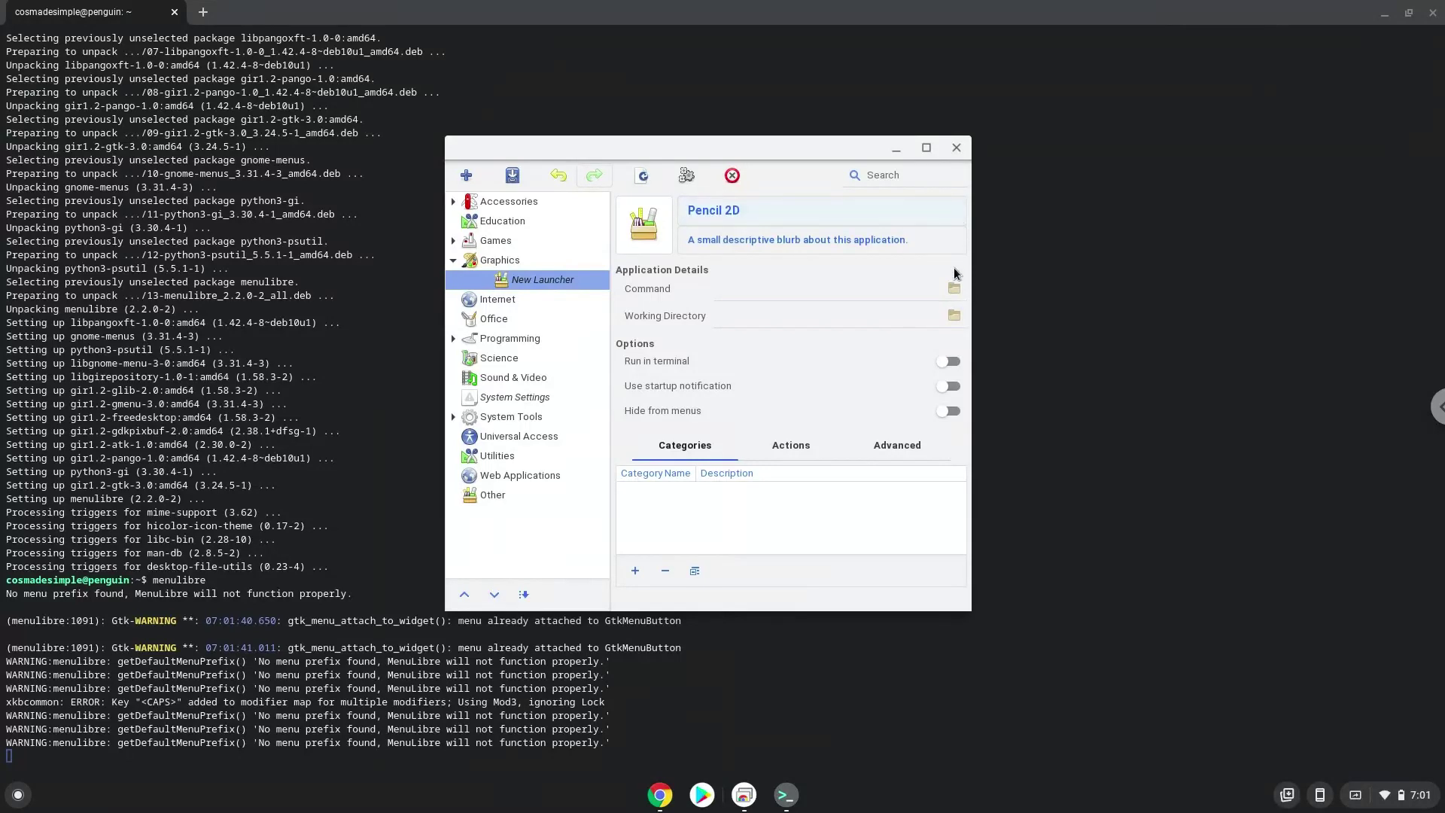
# - Set the launcher's command to the pencil2d-linux-amd64-0.6.6.AppImage file in the home folder
pyautogui.click(954, 290)
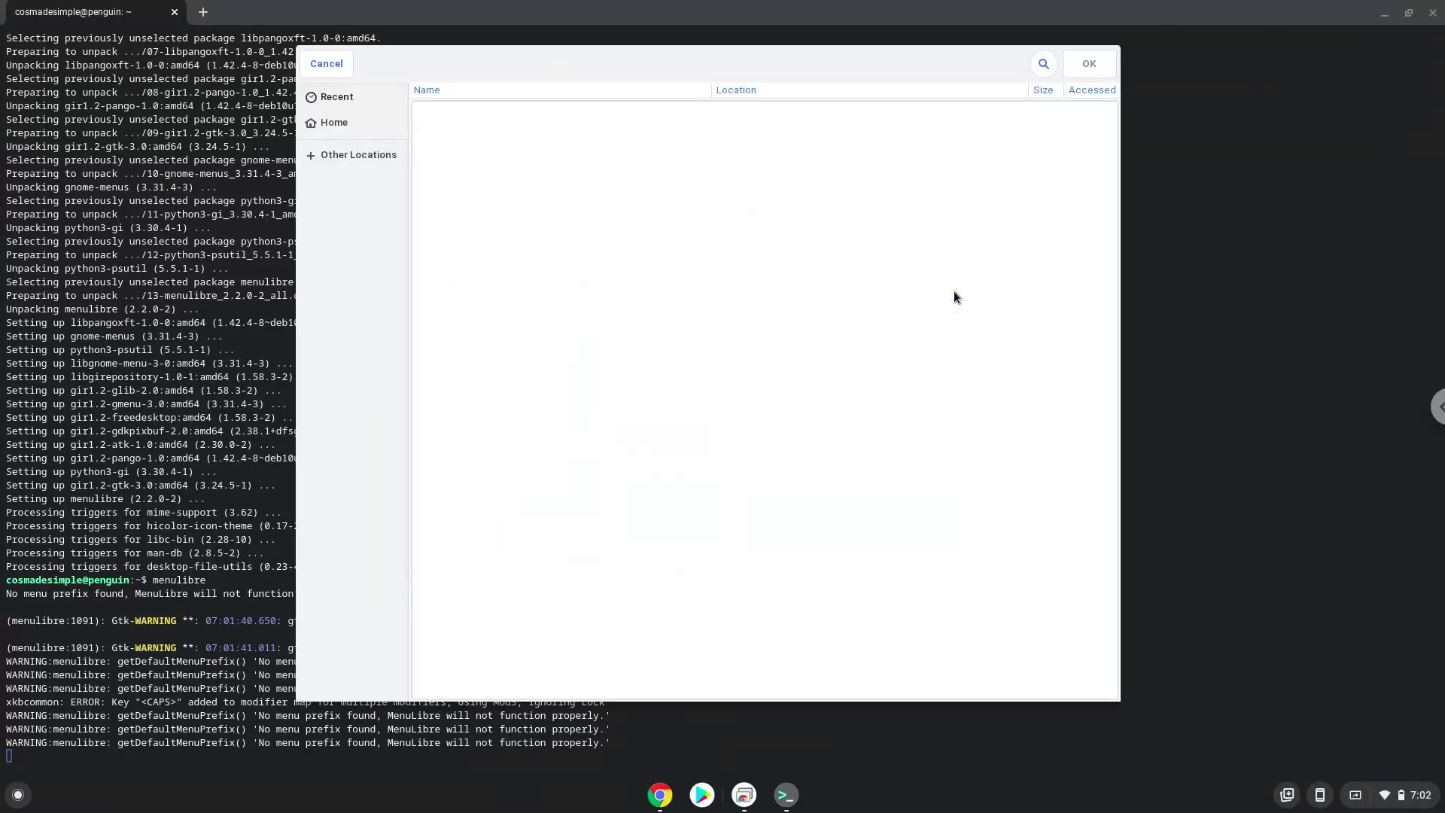
pyautogui.click(377, 122)
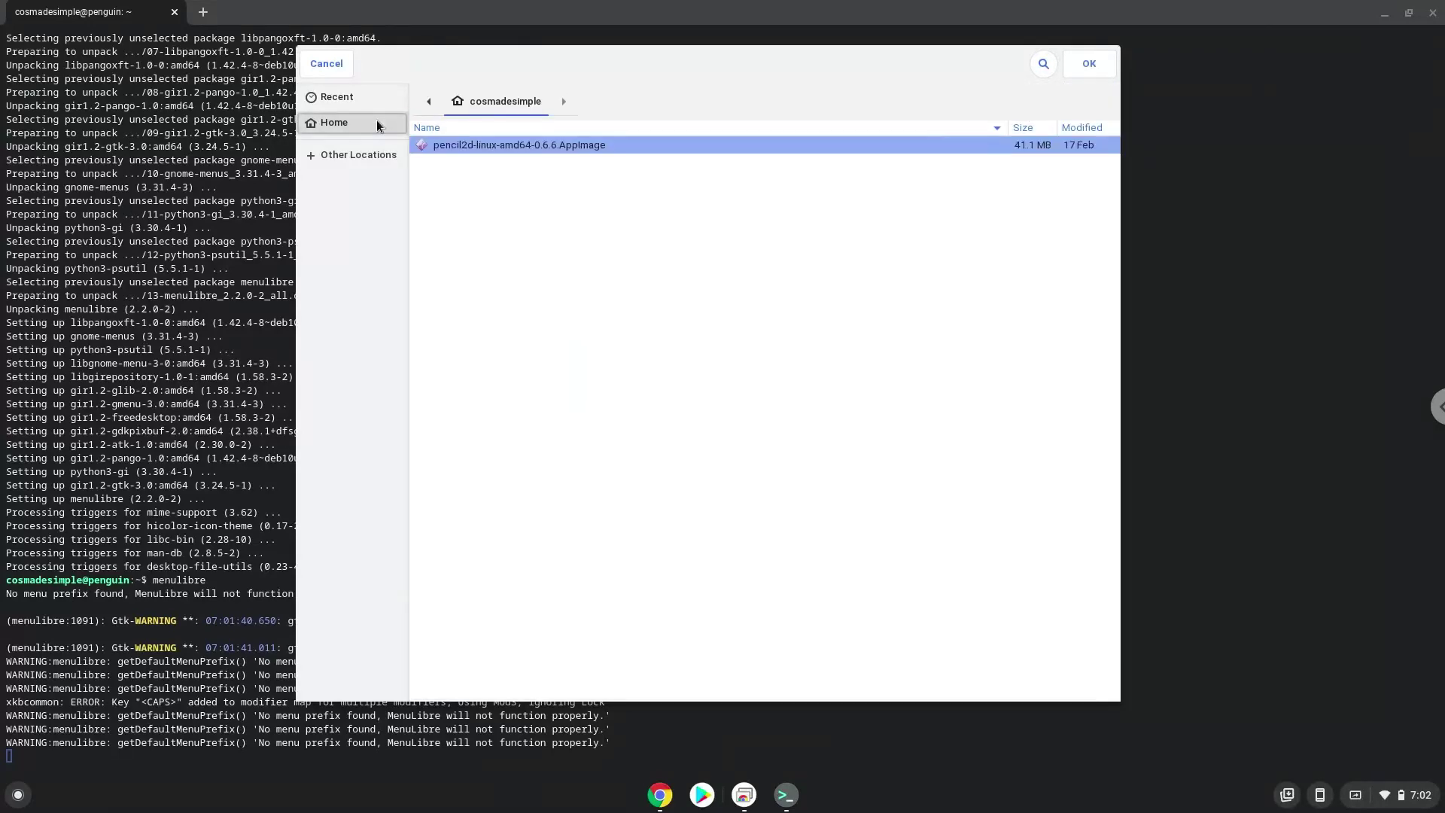
pyautogui.doubleClick(449, 146)
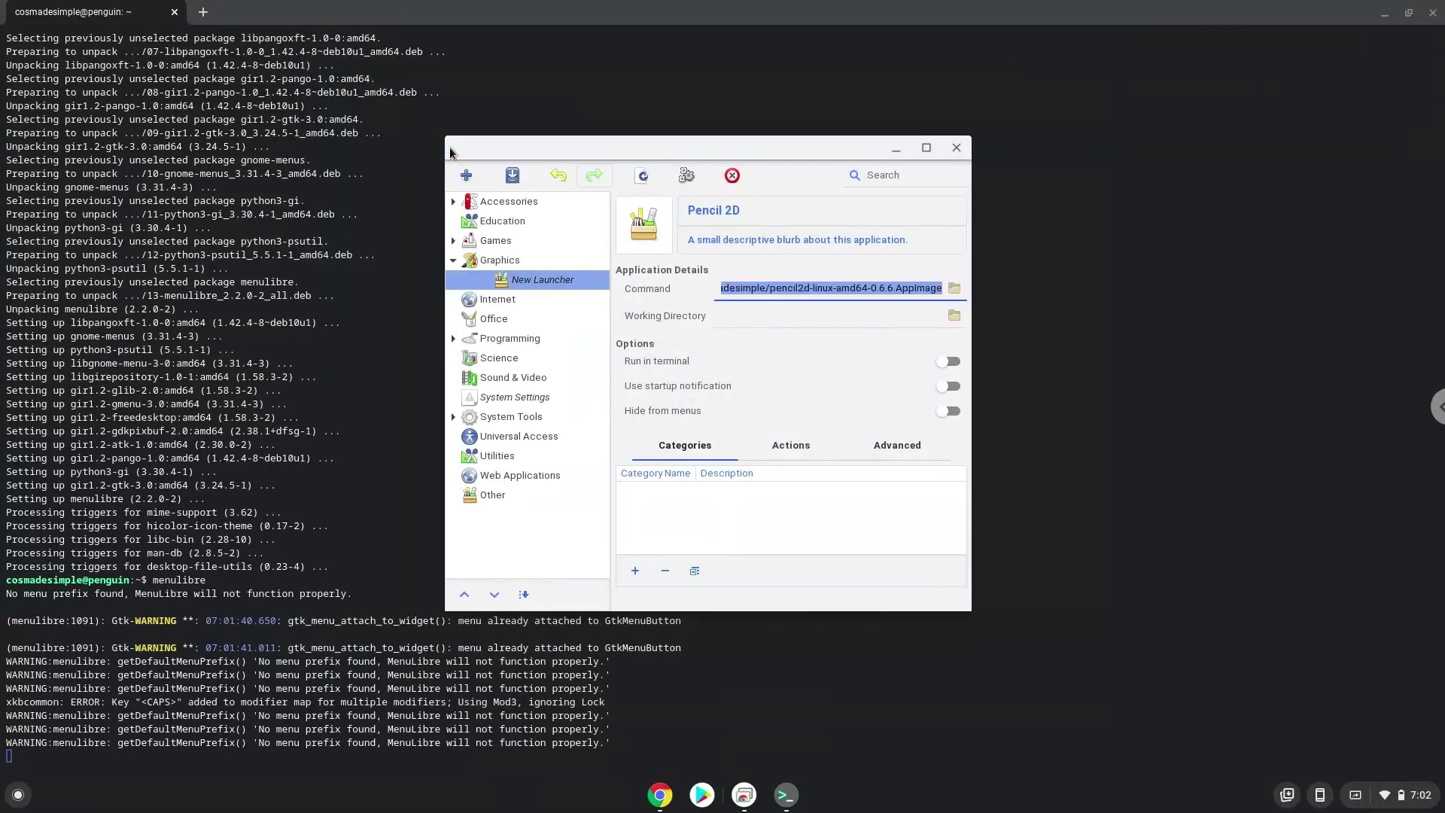
# - Save the Pencil 2D launcher as menulibre-pencil-2d.desktop with the Graphics category
pyautogui.click(511, 179)
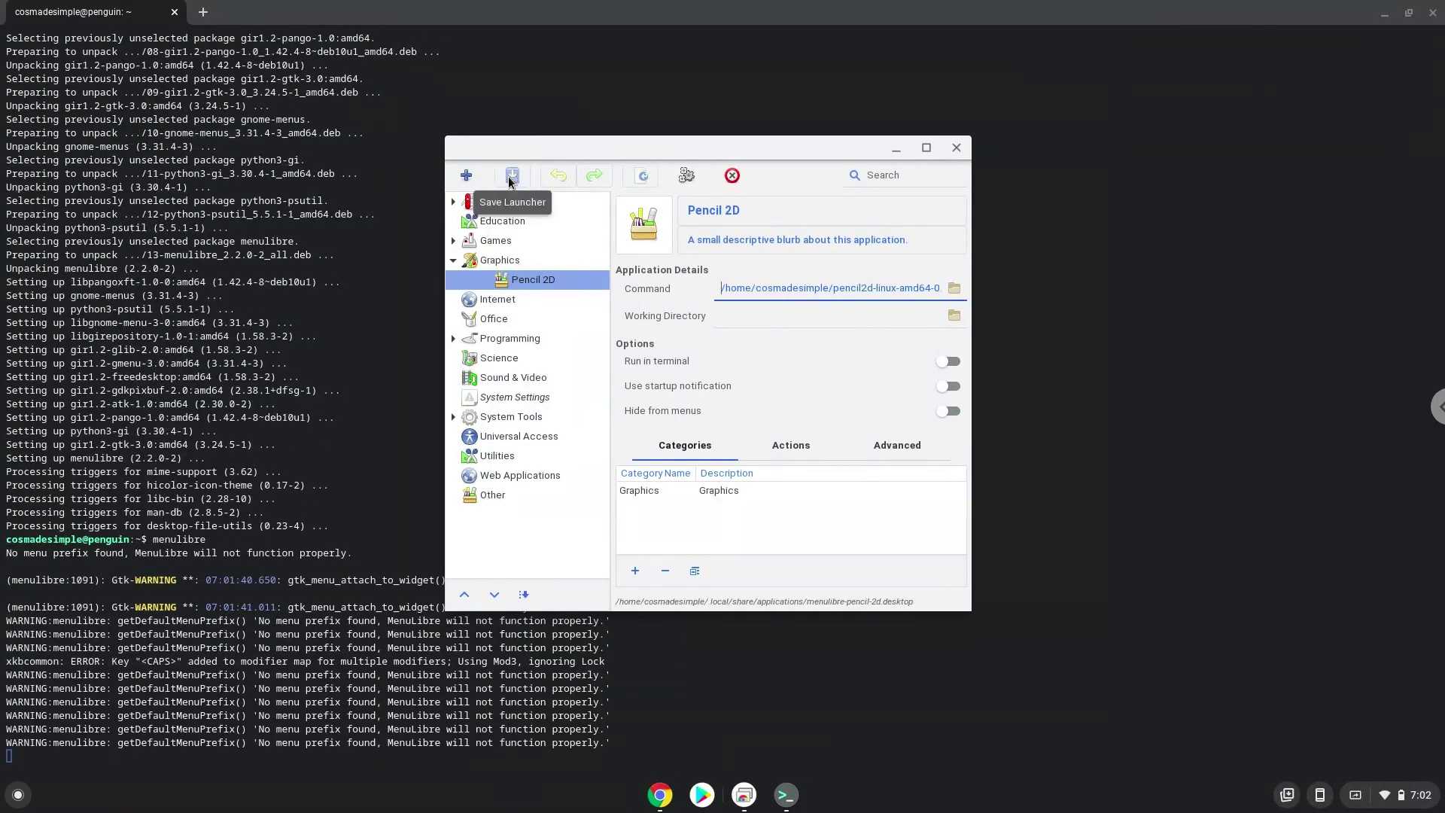